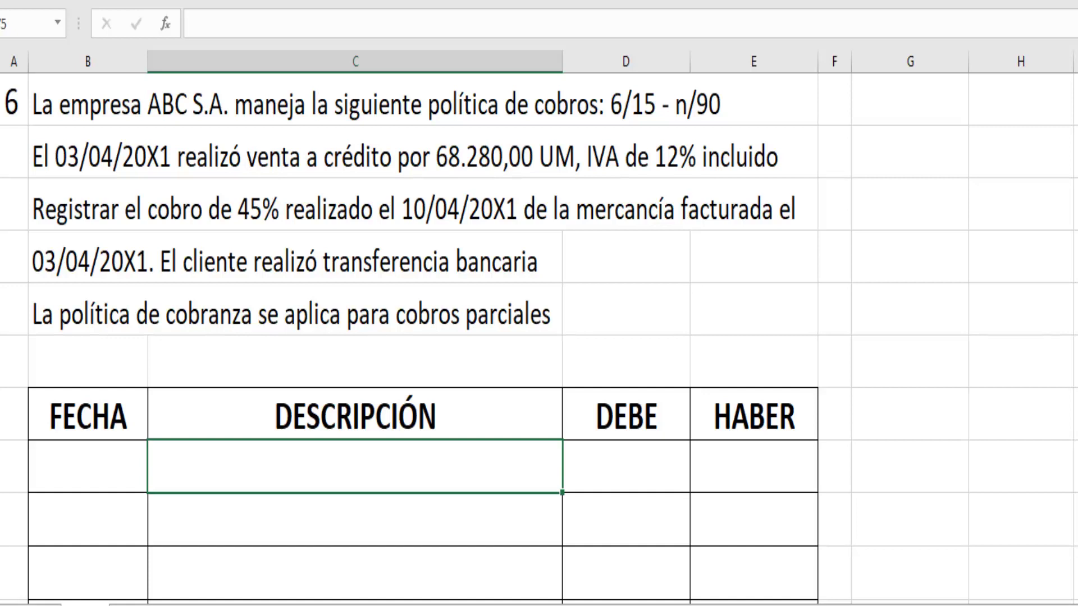
# Step: Note "6% descuento" in column G beside the collection policy and "15 días aplica descuento" in the cell below it
pyautogui.click(876, 110)
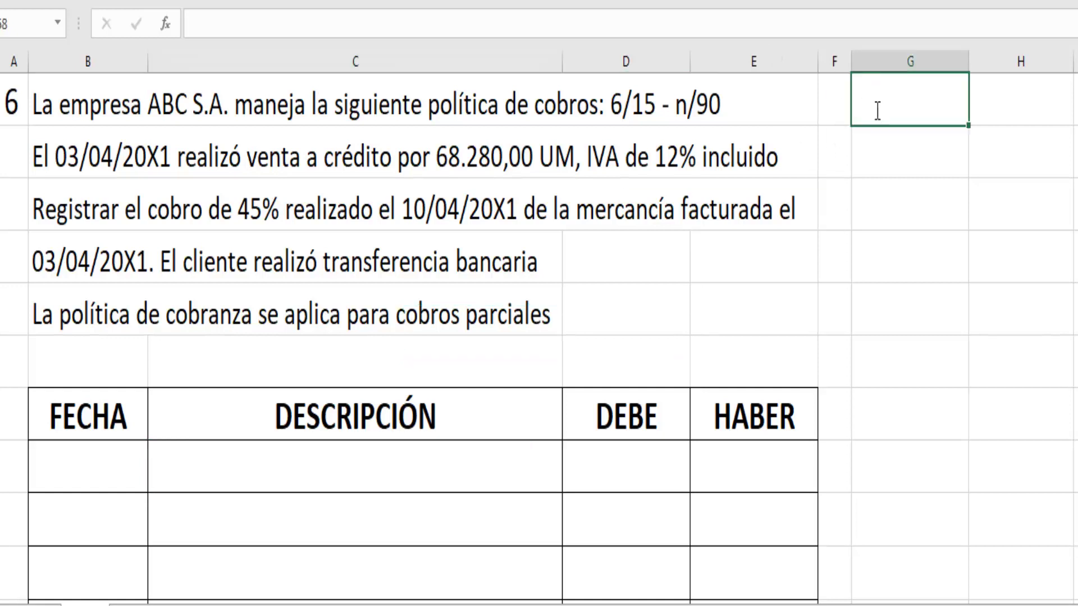
pyautogui.write('6% descuento')
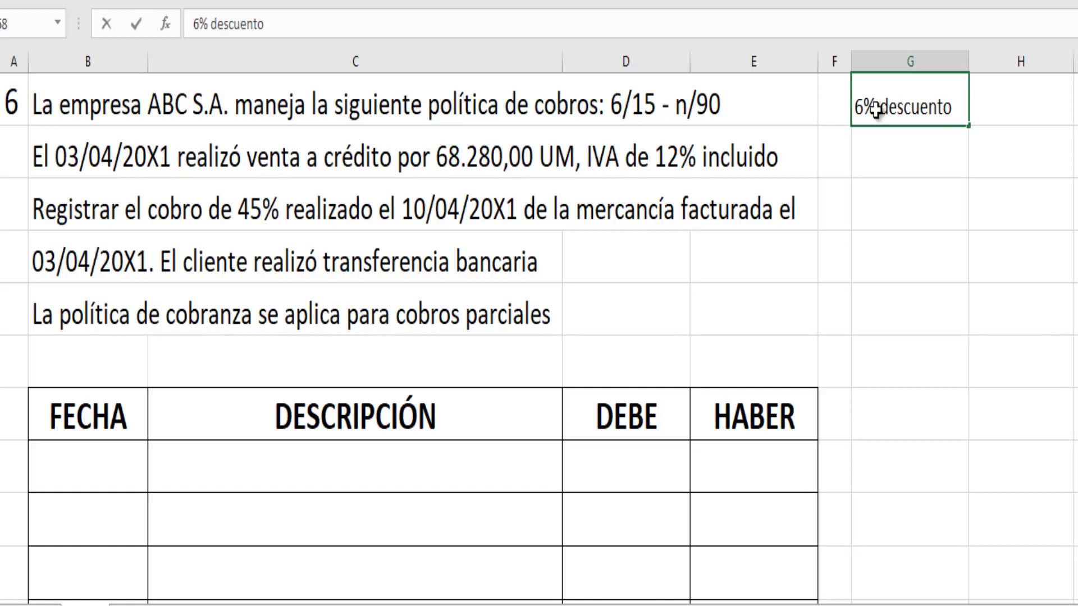
pyautogui.press('Return')
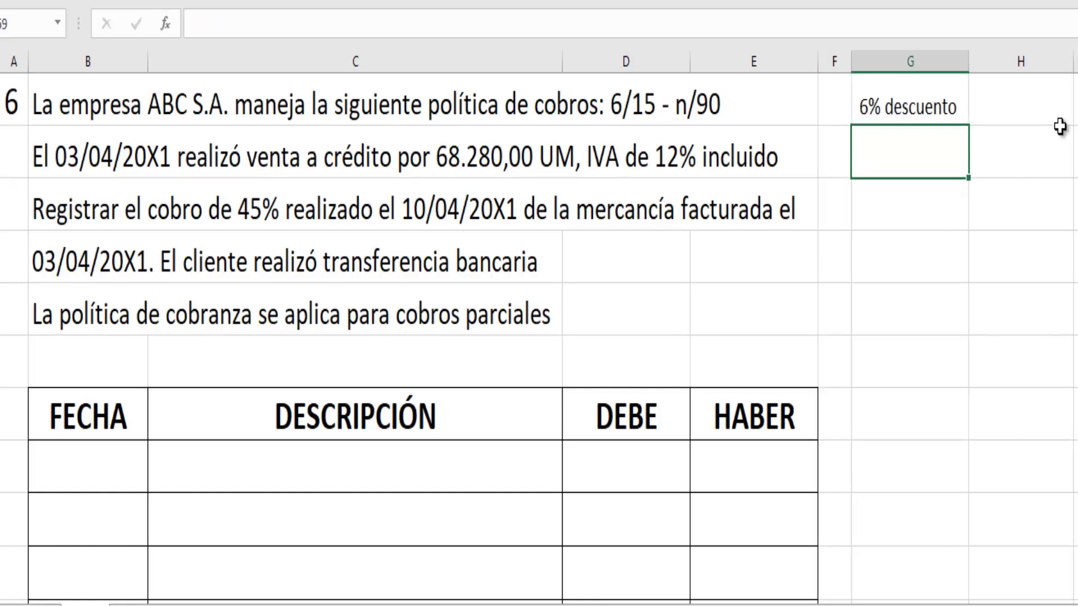
pyautogui.write('15 d')
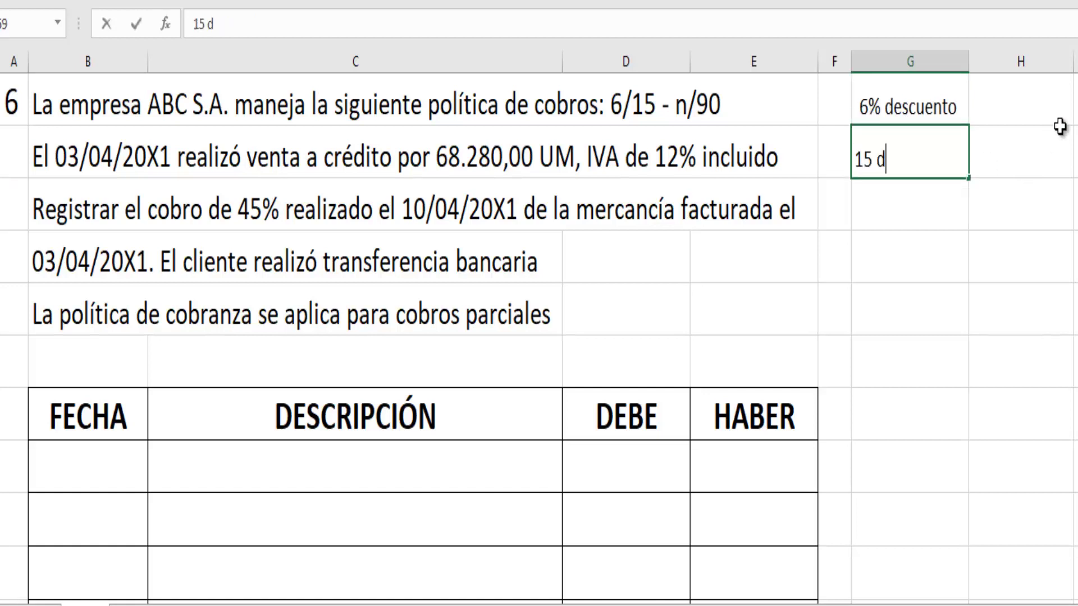
pyautogui.write('ías aplica de')
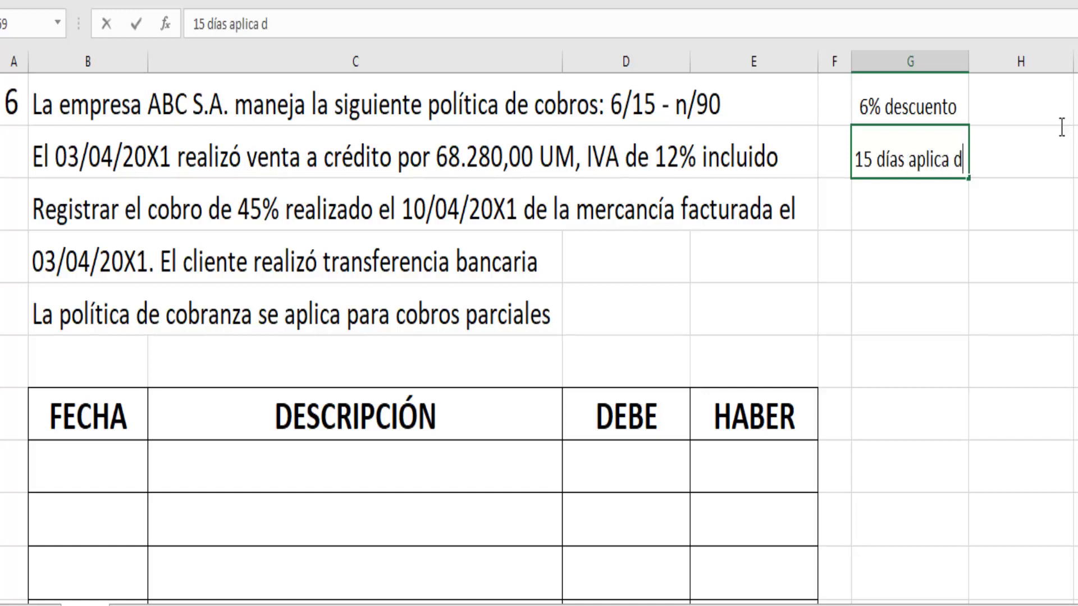
pyautogui.write('scuento')
pyautogui.press('Return')
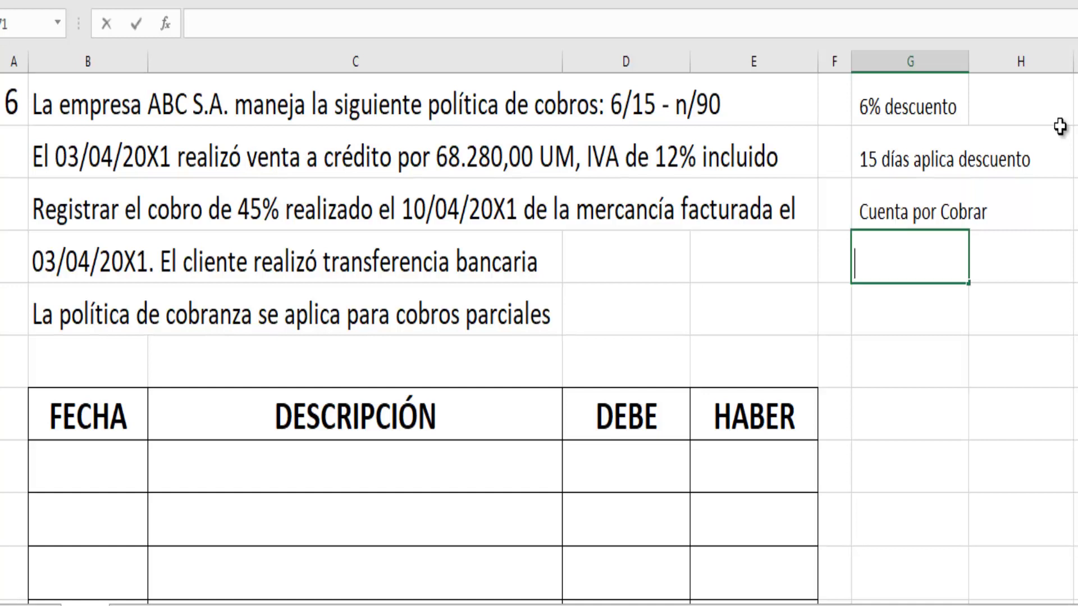
# Step: Add the "Cuenta por Cobrar" amount of 68.280 below the discount terms in column G
pyautogui.write('68.280')
pyautogui.press('Return')
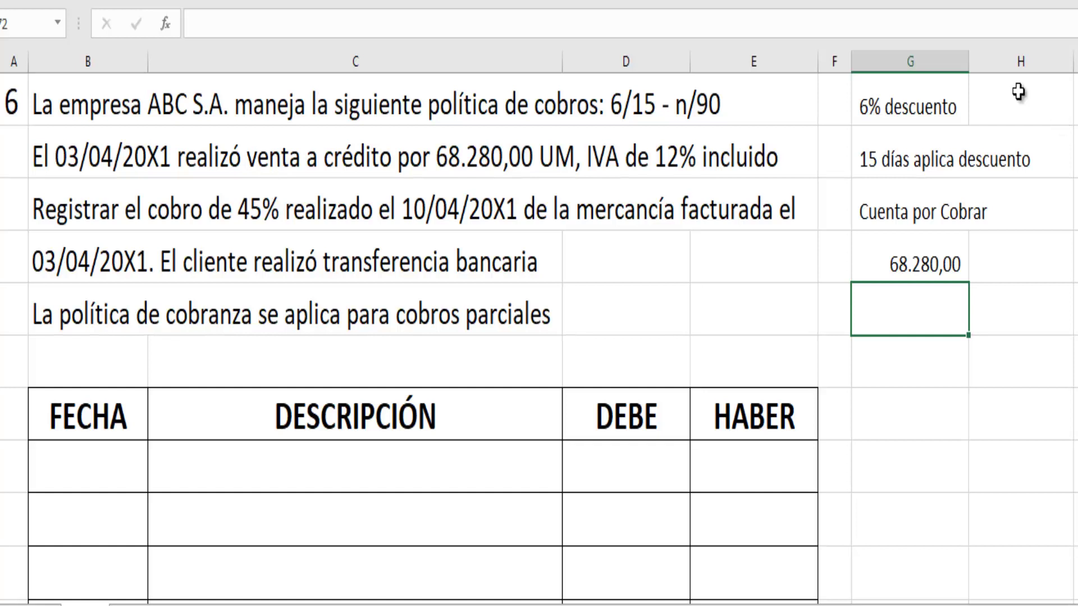
# Step: Examine the credit sale and the 45% collection details in the problem statement against the noted discount terms
pyautogui.click(135, 170)
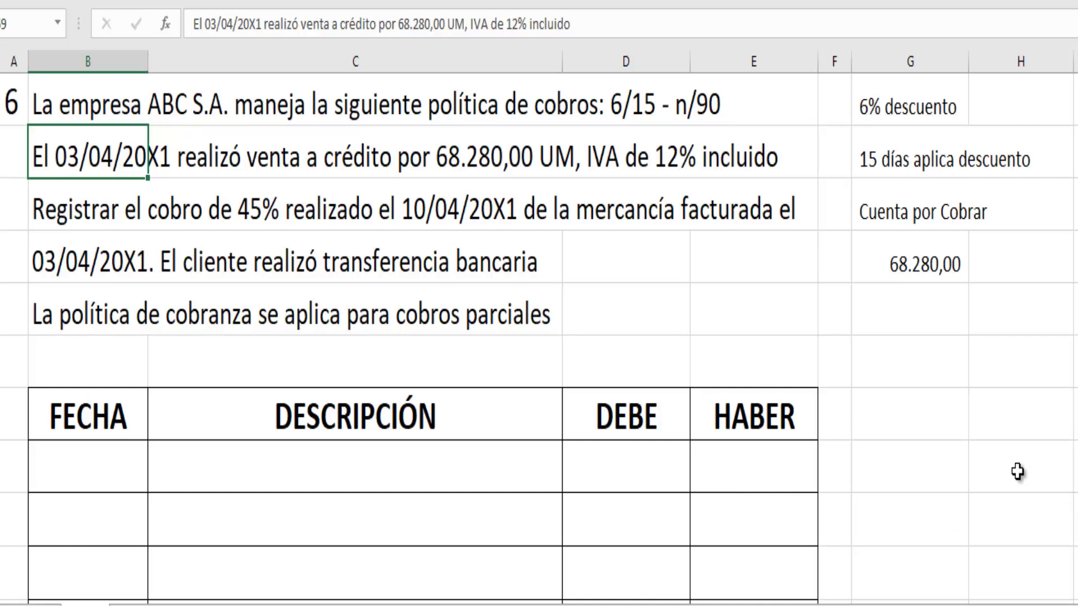
pyautogui.click(517, 207)
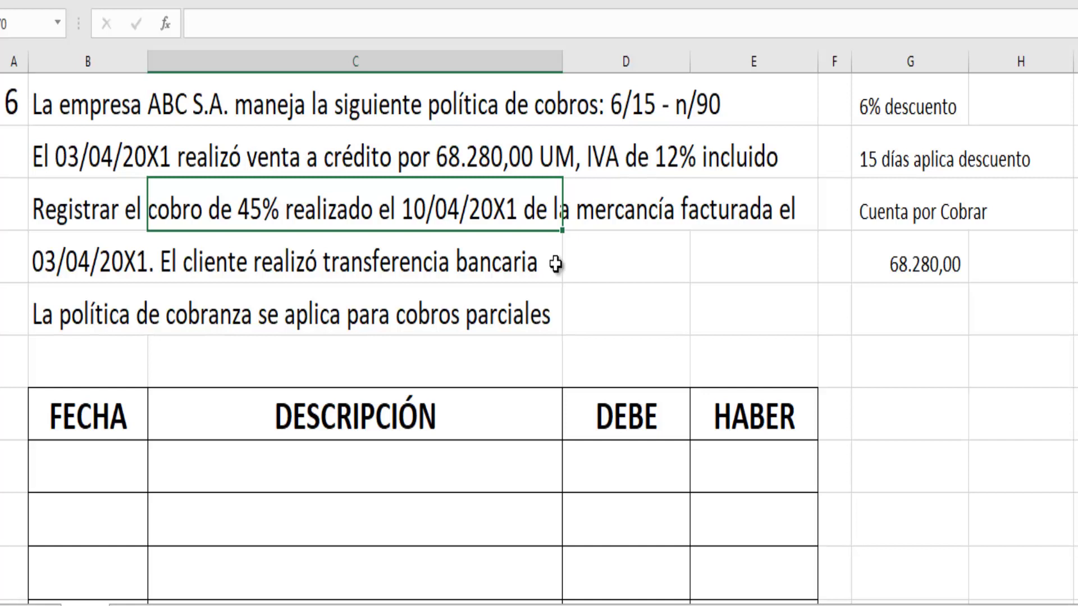
pyautogui.click(909, 325)
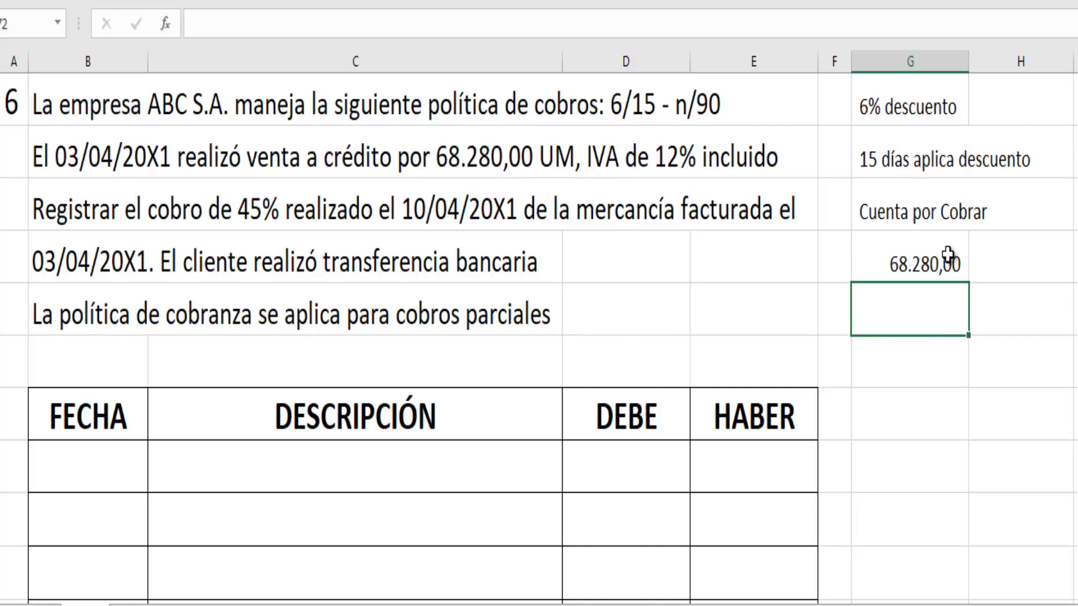
pyautogui.click(913, 169)
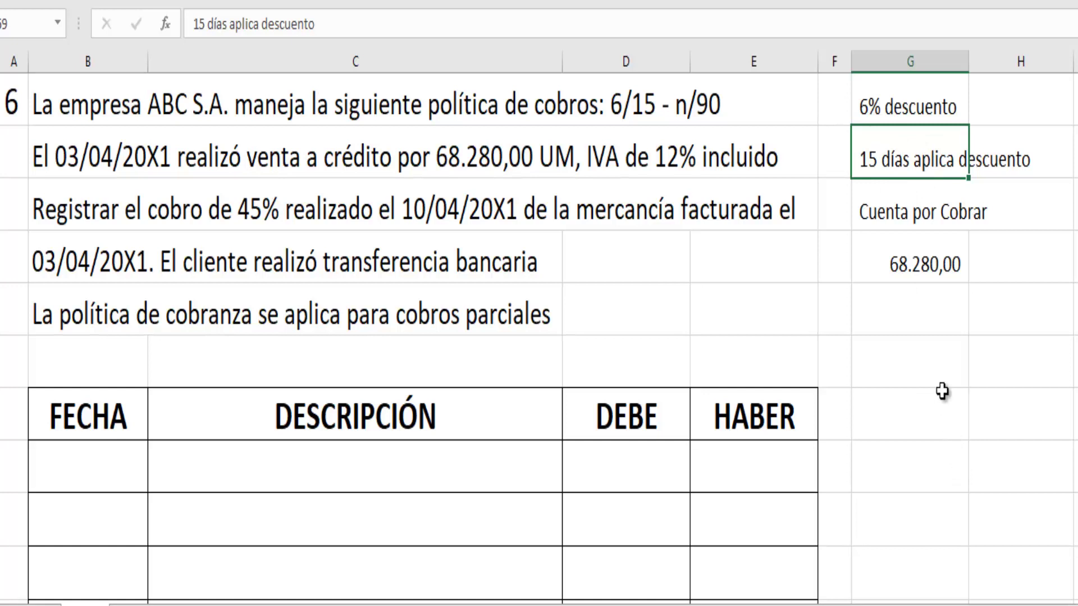
pyautogui.press('Down')
pyautogui.press('Down')
pyautogui.press('Down')
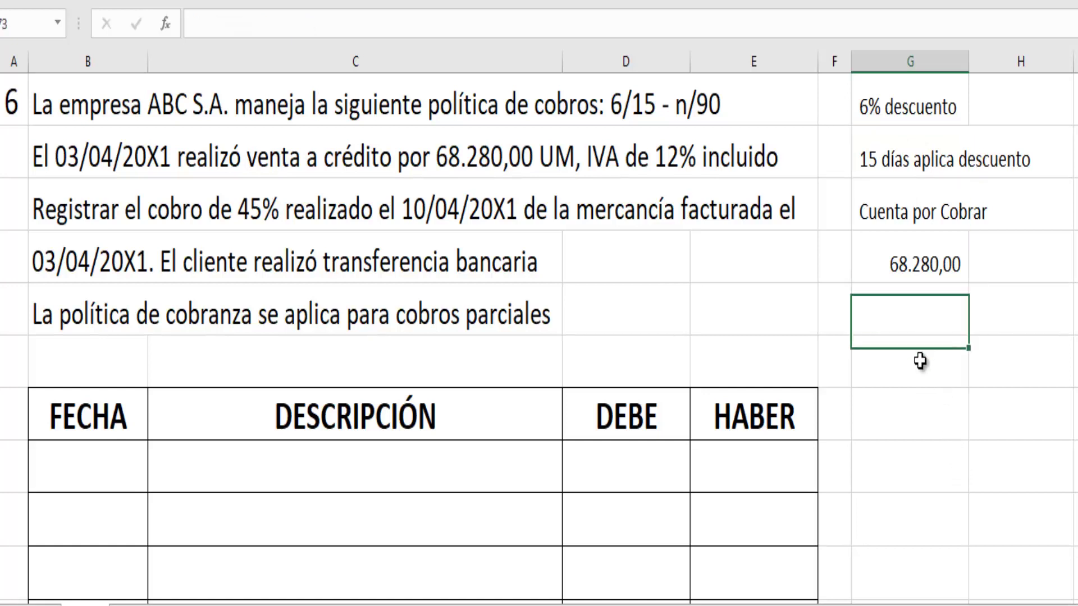
pyautogui.click(920, 361)
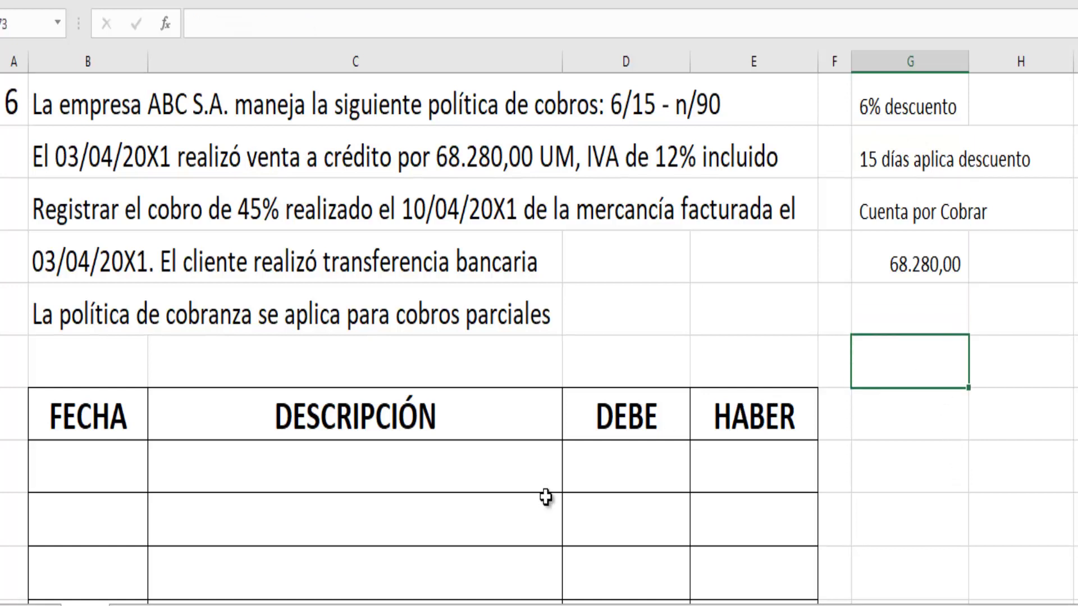
# Step: Start the journal entry in the first table row with FECHA 10/04/20X1 and entry number 1 under DESCRIPCIÓN
pyautogui.click(71, 469)
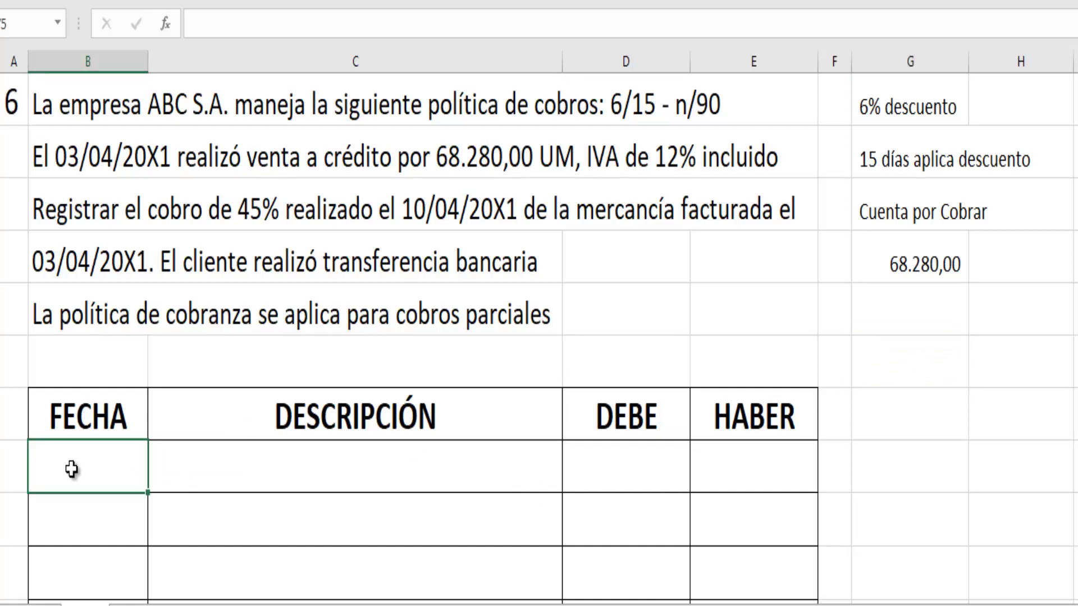
pyautogui.doubleClick(71, 469)
pyautogui.write('10/04/20')
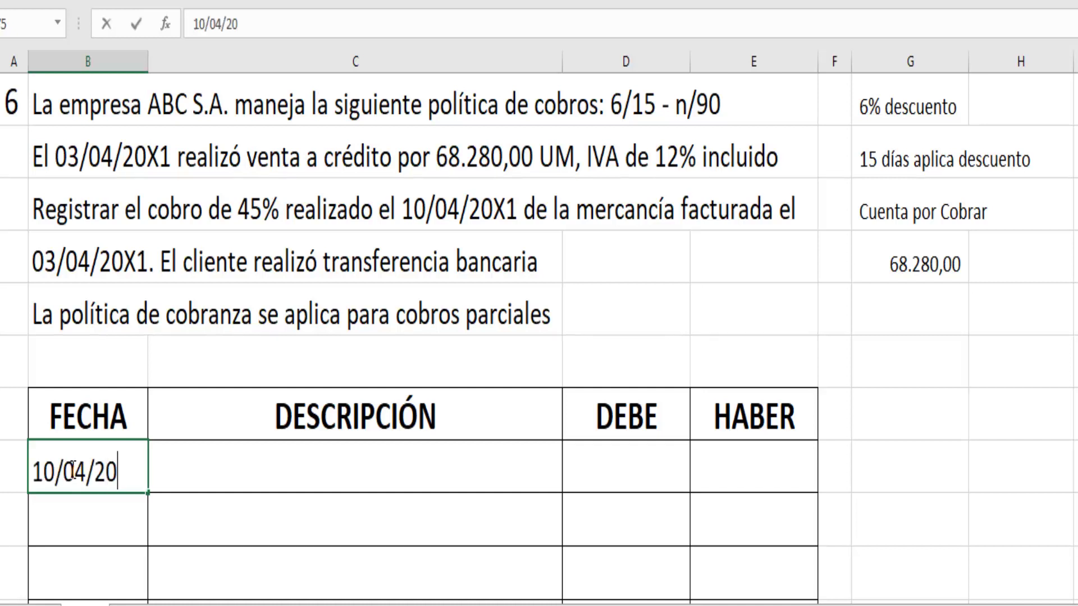
pyautogui.write('X1')
pyautogui.press('Return')
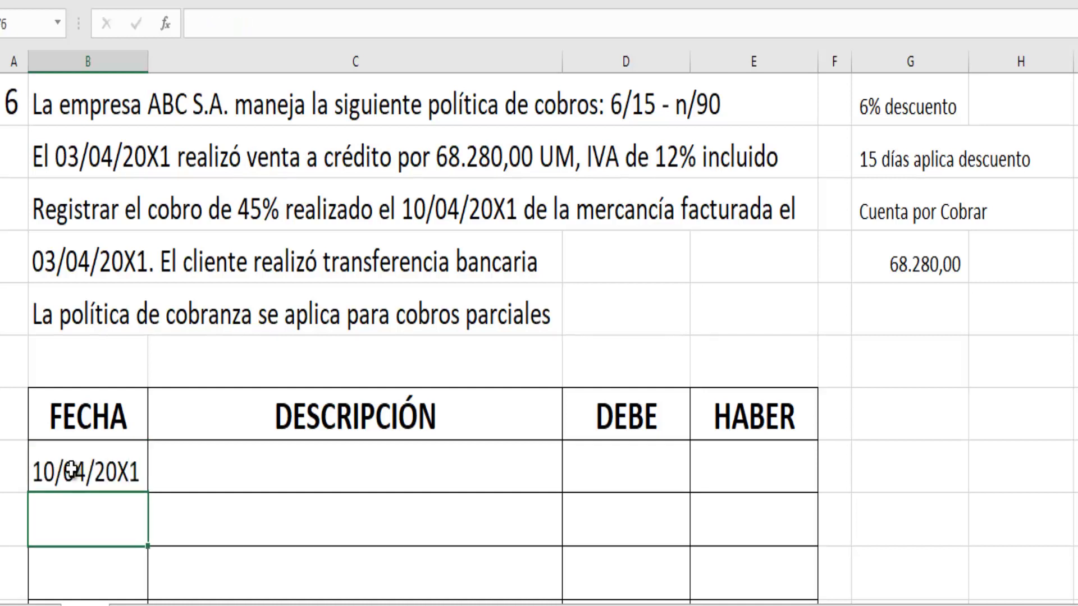
pyautogui.press('Up')
pyautogui.press('Right')
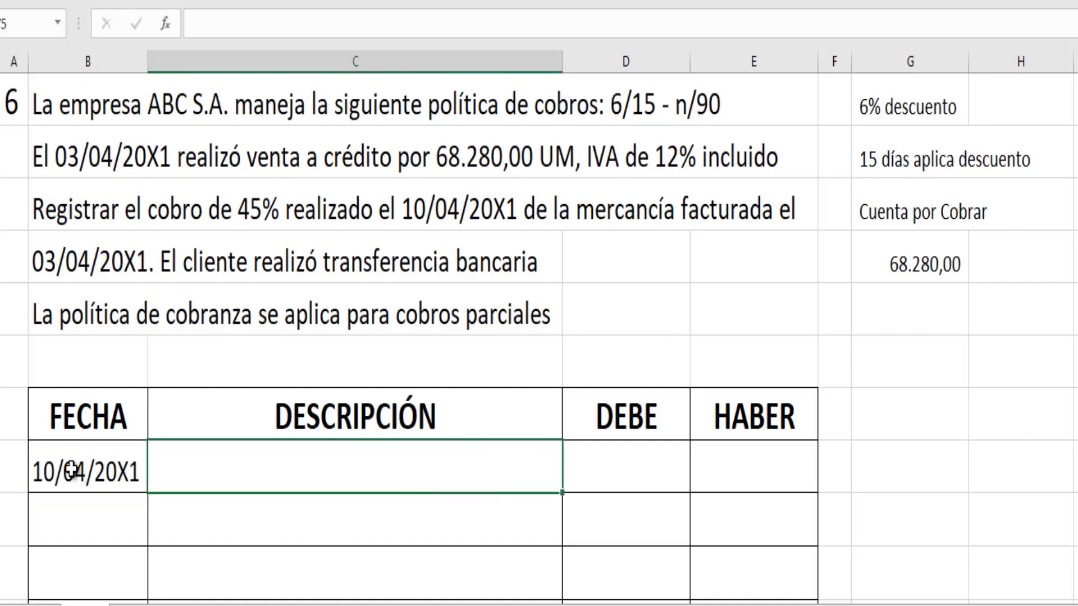
pyautogui.write('1')
pyautogui.press('Return')
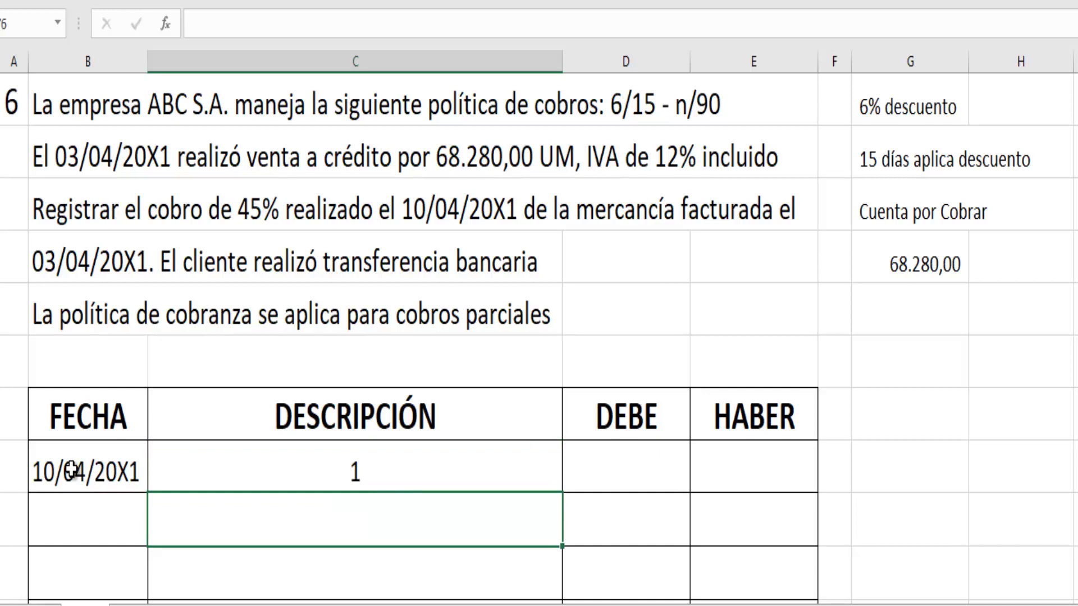
# Step: Enter the account "Banco" under DESCRIPCIÓN in the row below entry number 1
pyautogui.press('Return')
pyautogui.scroll(-1, 71, 470)
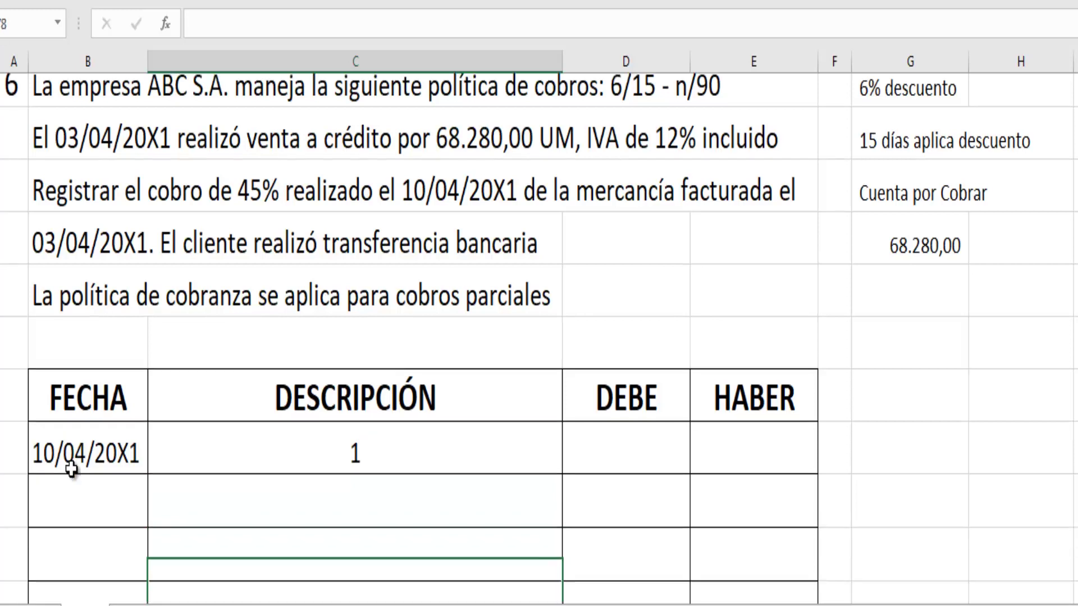
pyautogui.press('Up')
pyautogui.write('Banco')
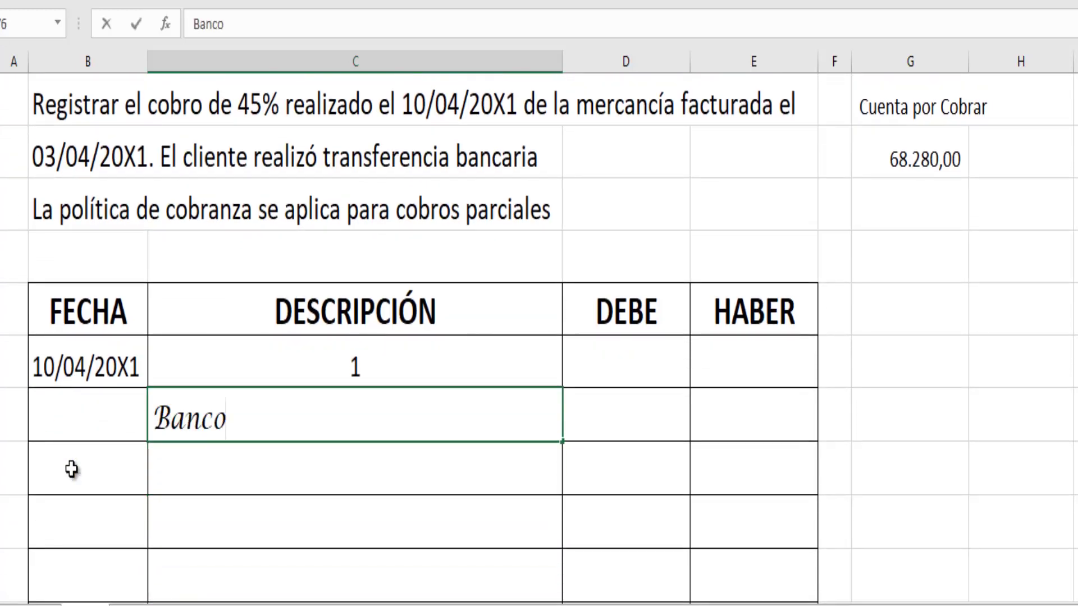
pyautogui.press('Return')
pyautogui.press('Up')
pyautogui.press('Down')
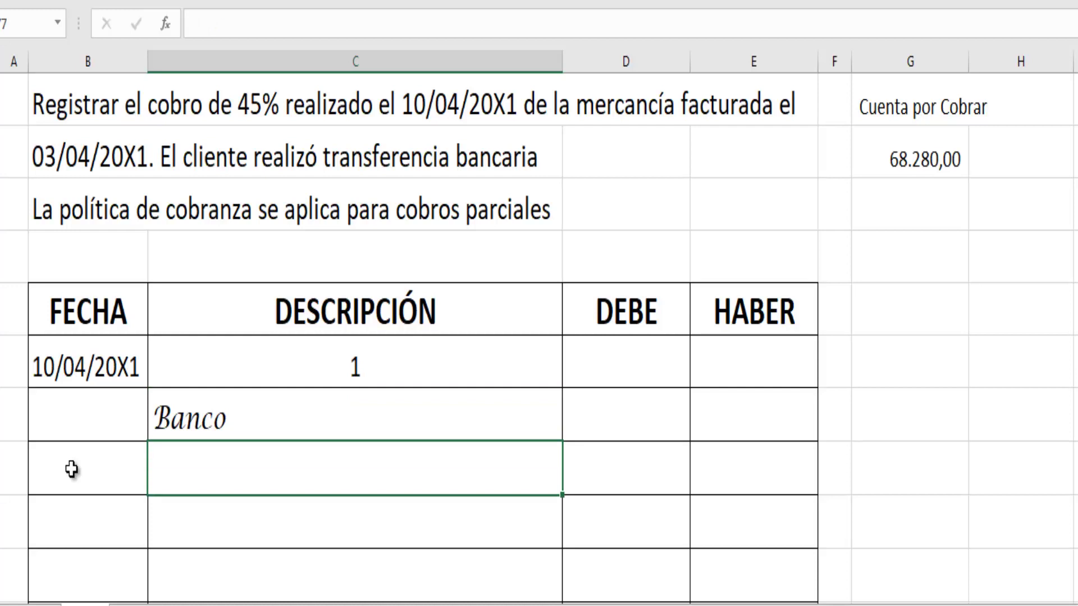
# Step: Enter the account "Descuento pronto pago en Ventas" under DESCRIPCIÓN in the row below Banco
pyautogui.write('Descuentp')
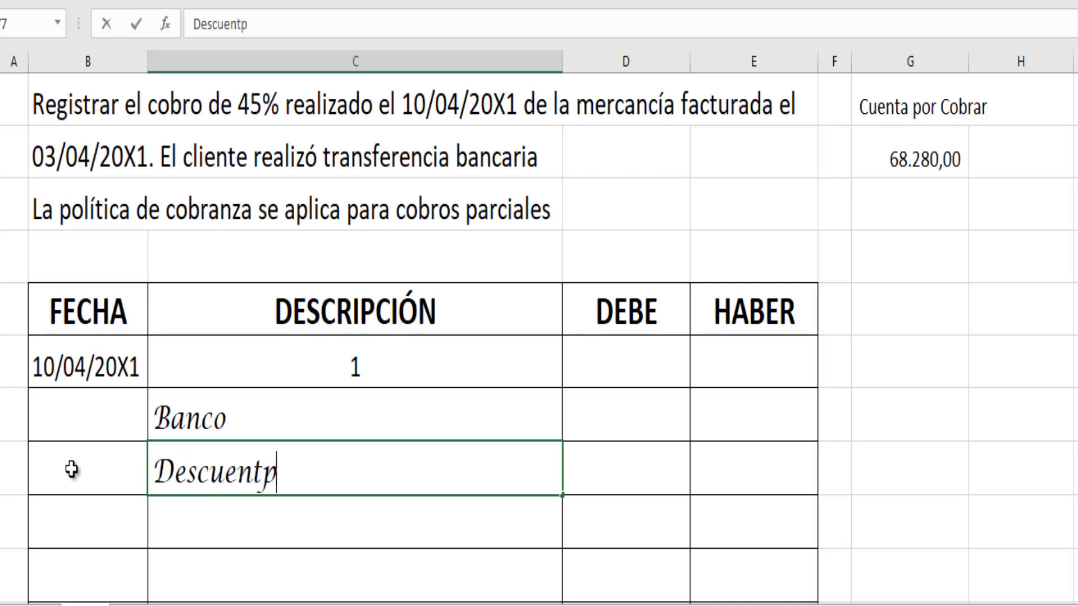
pyautogui.press('BackSpace')
pyautogui.write('o pro')
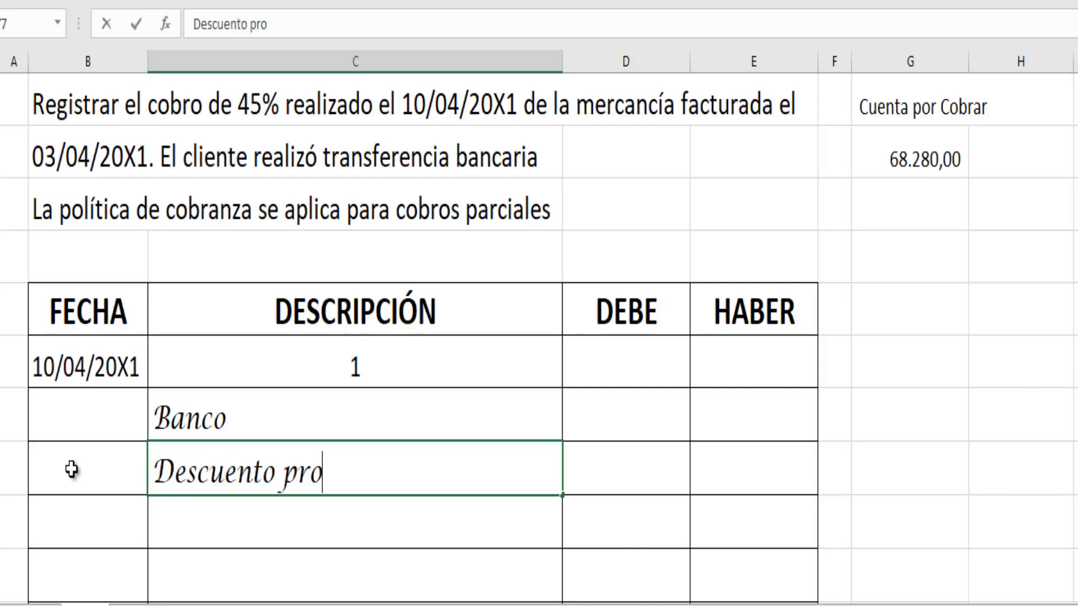
pyautogui.write('nto pago en ')
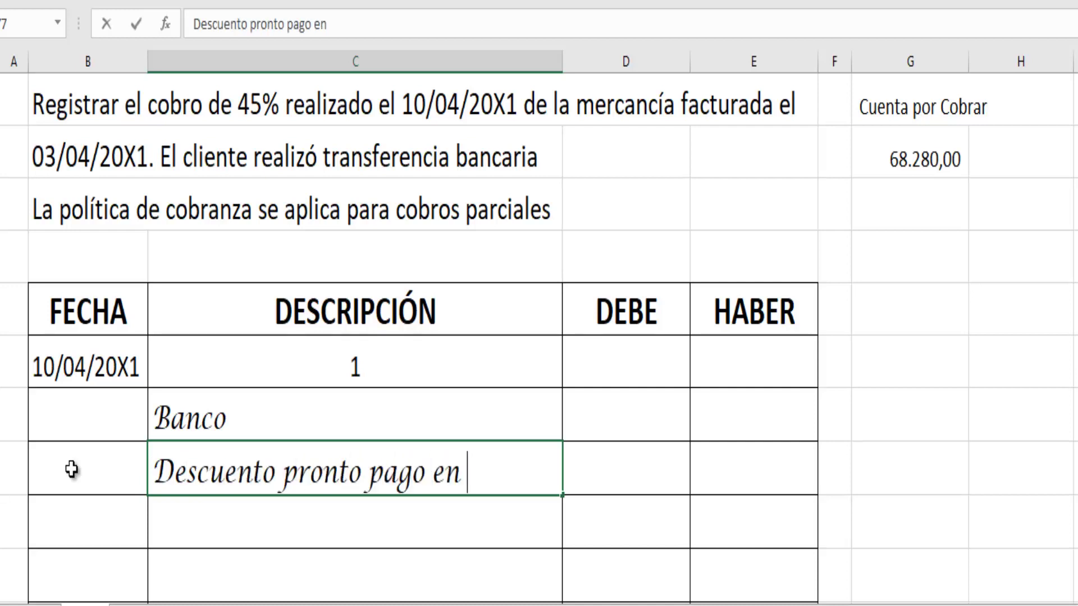
pyautogui.write('Ventas')
pyautogui.press('Return')
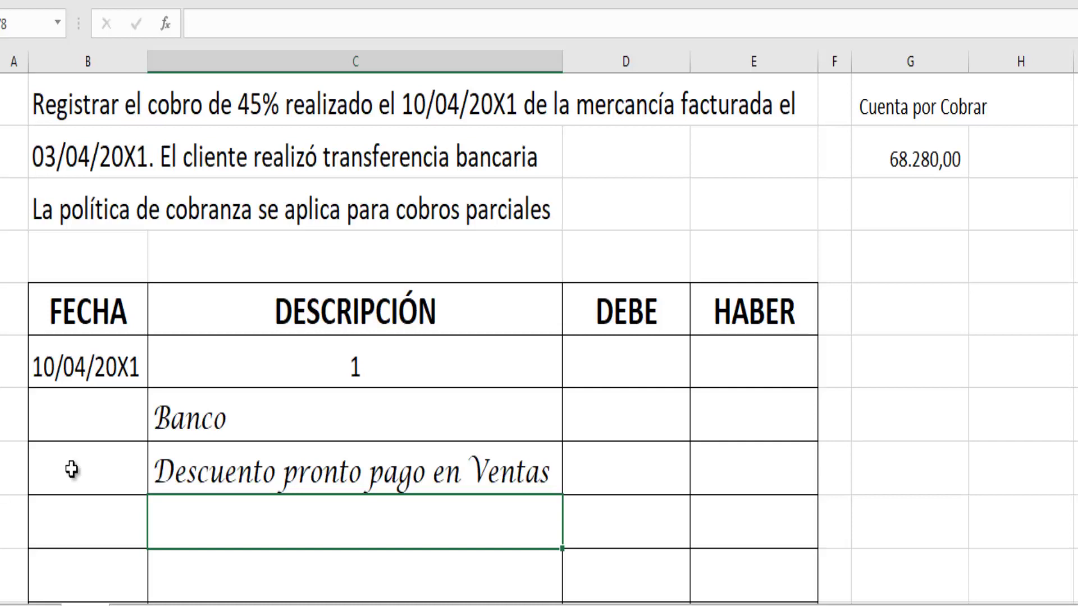
# Step: Abbreviate "Descuento" to "Dcto." in the account name below Banco
pyautogui.click(168, 470)
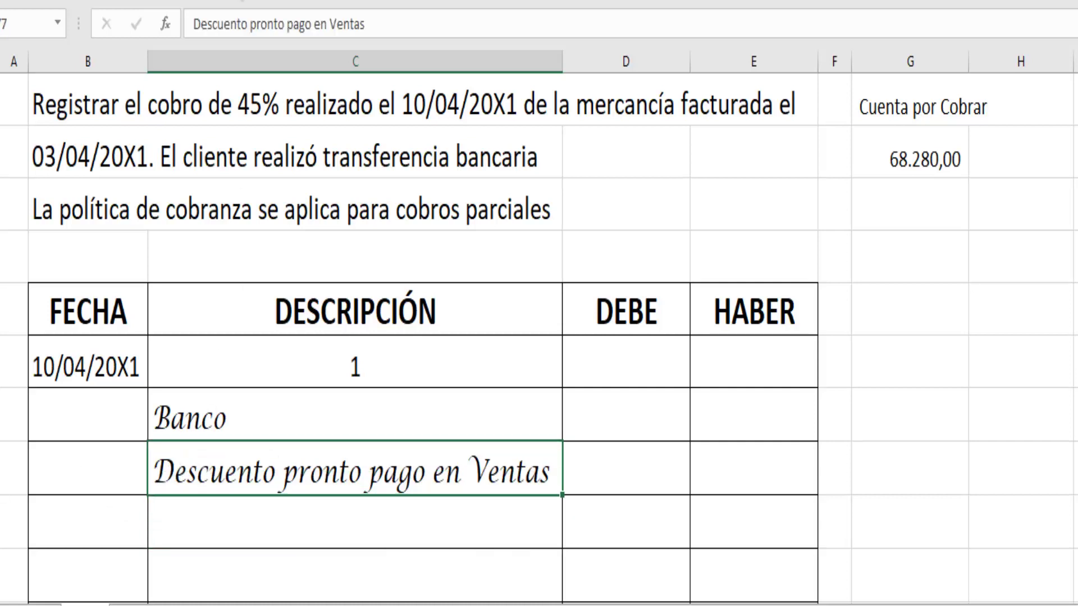
pyautogui.click(250, 25)
pyautogui.press('BackSpace')
pyautogui.press('BackSpace')
pyautogui.press('BackSpace')
pyautogui.press('BackSpace')
pyautogui.press('BackSpace')
pyautogui.press('BackSpace')
pyautogui.press('BackSpace')
pyautogui.press('BackSpace')
pyautogui.press('BackSpace')
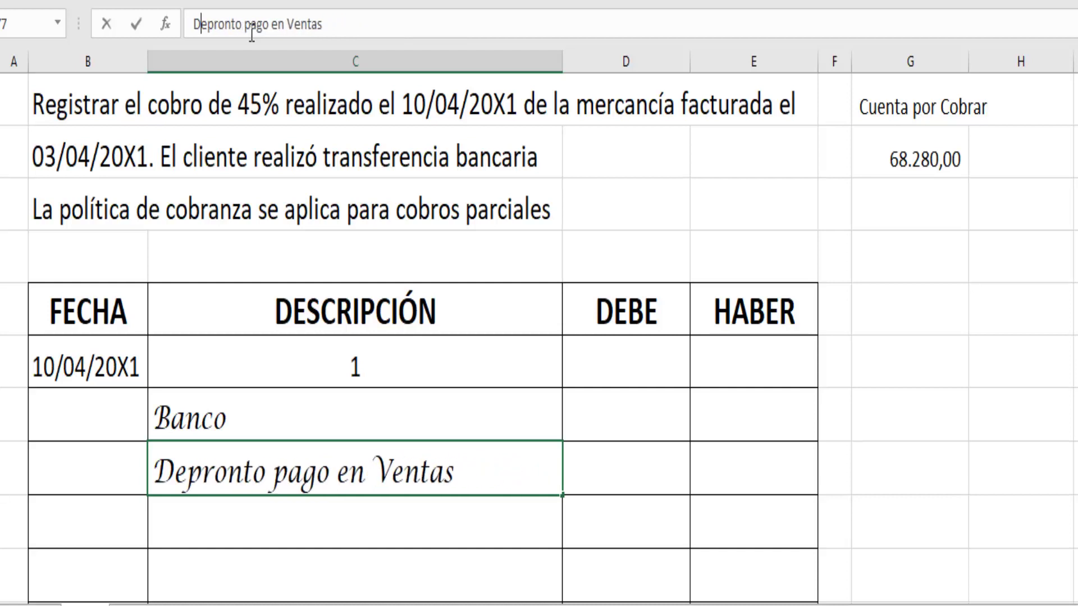
pyautogui.write('cto.')
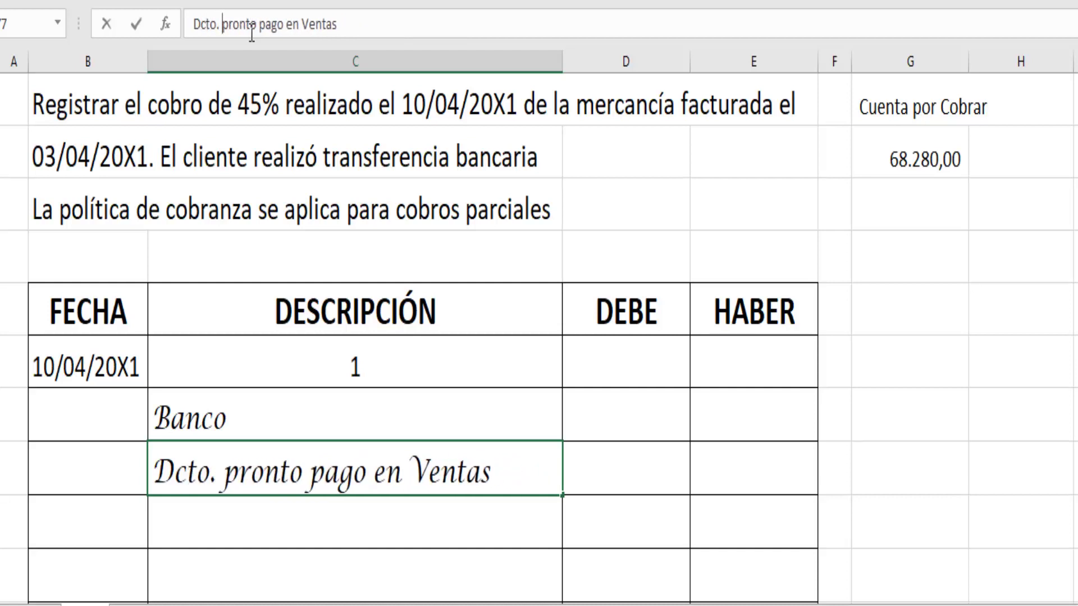
# Step: Shorten "pronto pago" to "p/p" so the account name reads "Dcto. p/p en Ventas"
pyautogui.press('Right')
pyautogui.press('Right')
pyautogui.press('Right')
pyautogui.press('Right')
pyautogui.press('Right')
pyautogui.press('Right')
pyautogui.press('Right')
pyautogui.press('Right')
pyautogui.press('Right')
pyautogui.press('Right')
pyautogui.press('Right')
pyautogui.press('BackSpace')
pyautogui.press('BackSpace')
pyautogui.press('BackSpace')
pyautogui.press('BackSpace')
pyautogui.press('BackSpace')
pyautogui.press('BackSpace')
pyautogui.press('BackSpace')
pyautogui.press('BackSpace')
pyautogui.press('BackSpace')
pyautogui.press('BackSpace')
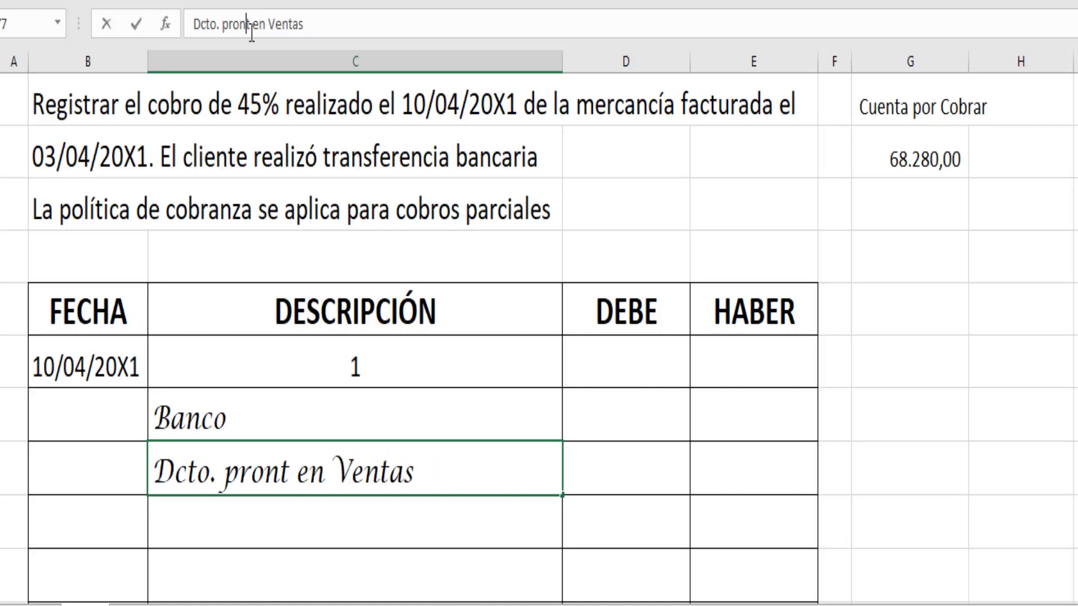
pyautogui.write('/p')
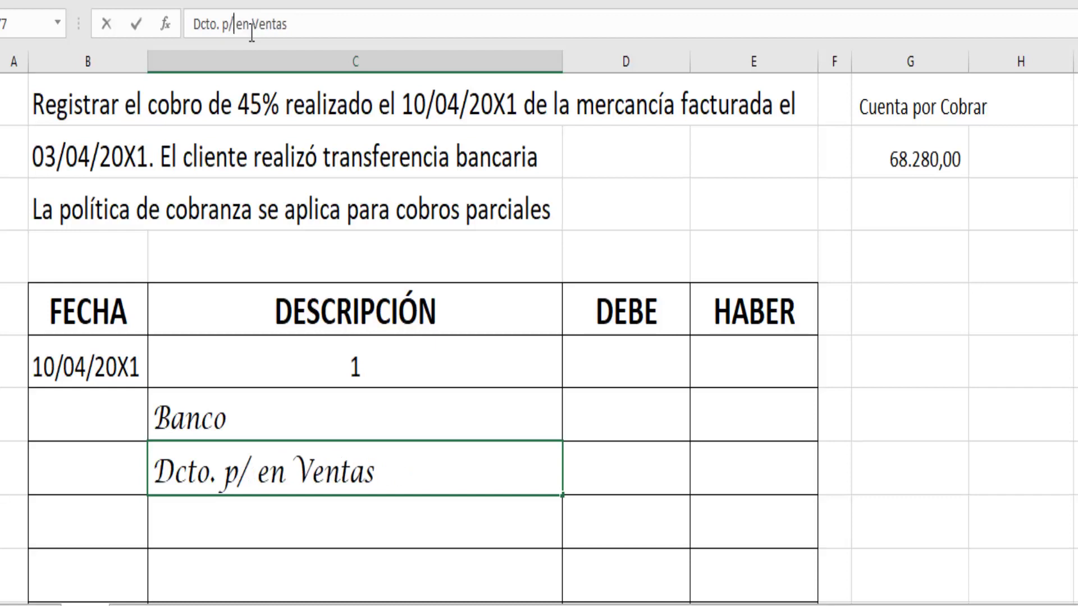
pyautogui.press('Return')
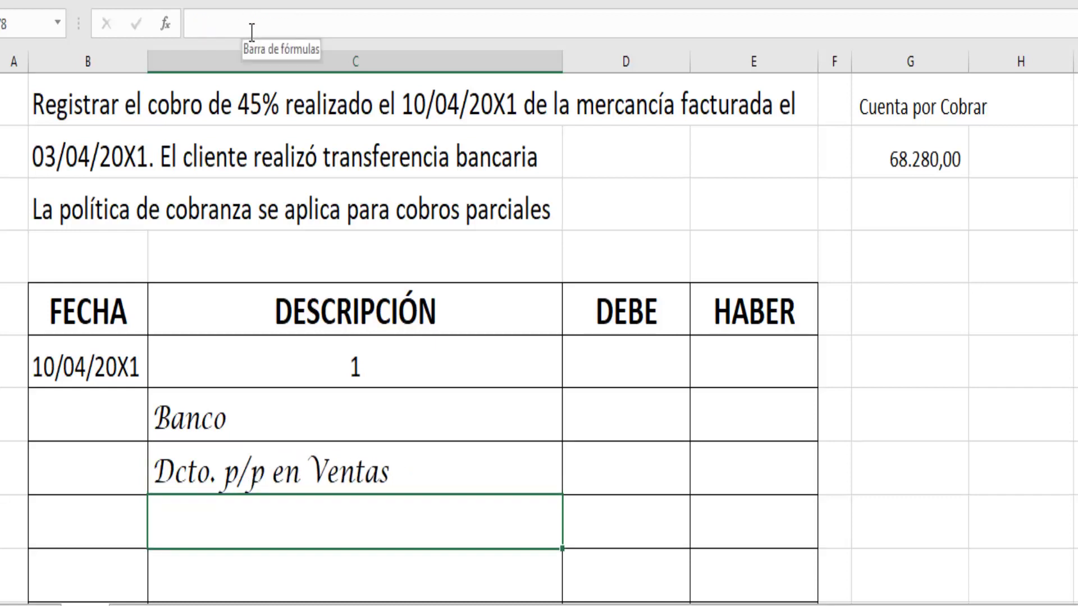
# Step: Replace the abbreviated account name below Banco with "Descuento pronto pago en Ventas"
pyautogui.press('Up')
pyautogui.press('Delete')
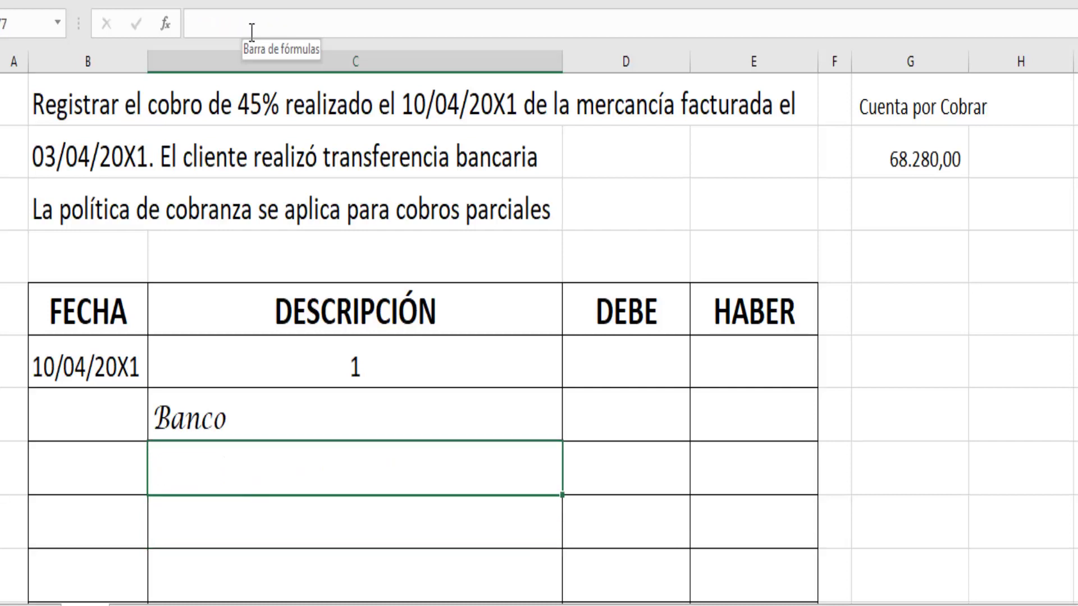
pyautogui.write('Desc')
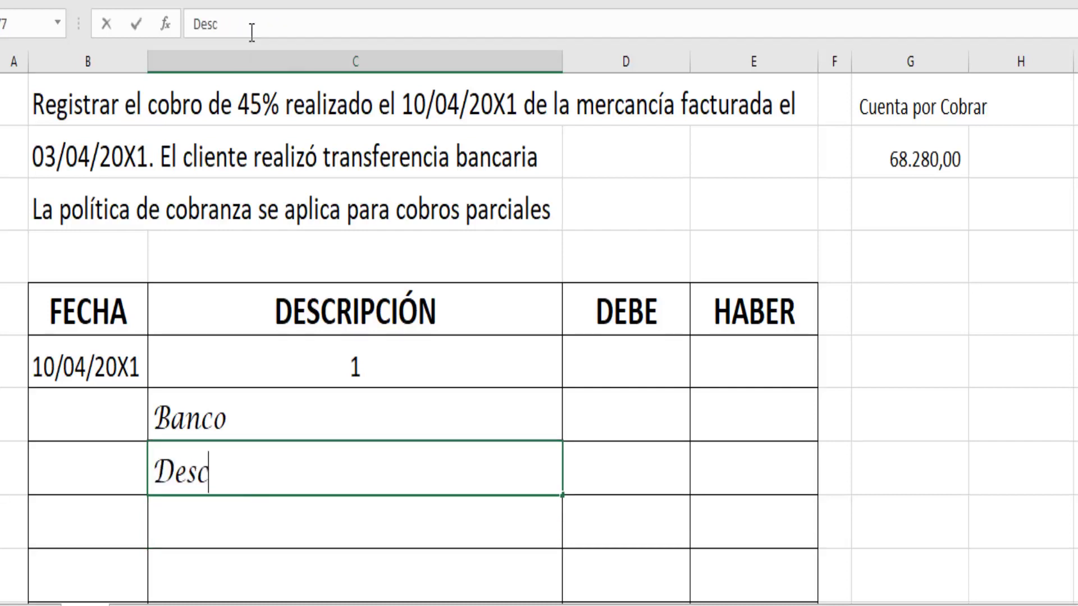
pyautogui.write('uento ')
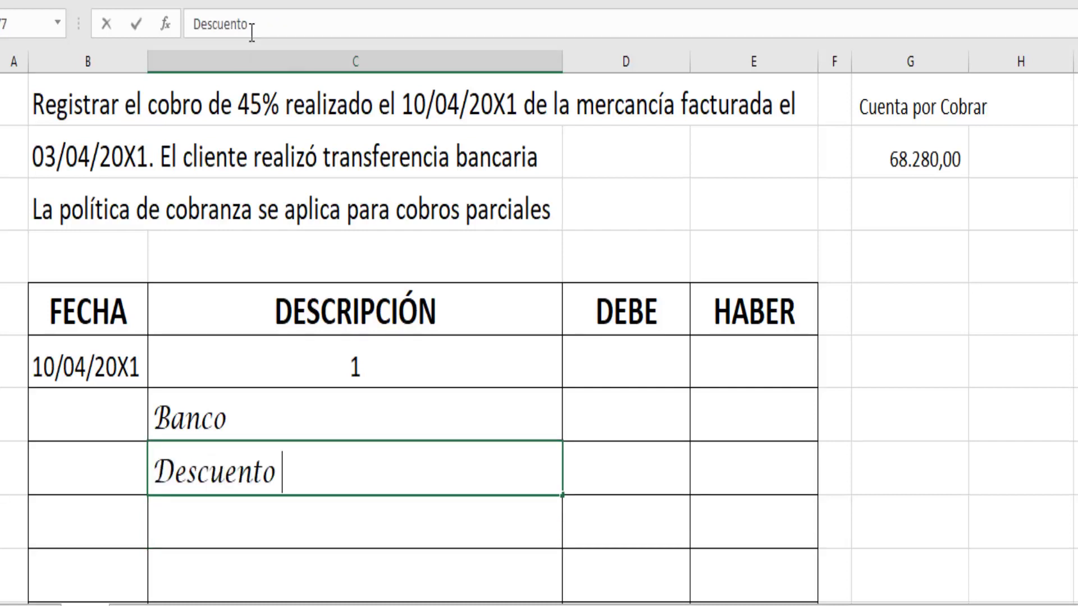
pyautogui.write('pronto pago ')
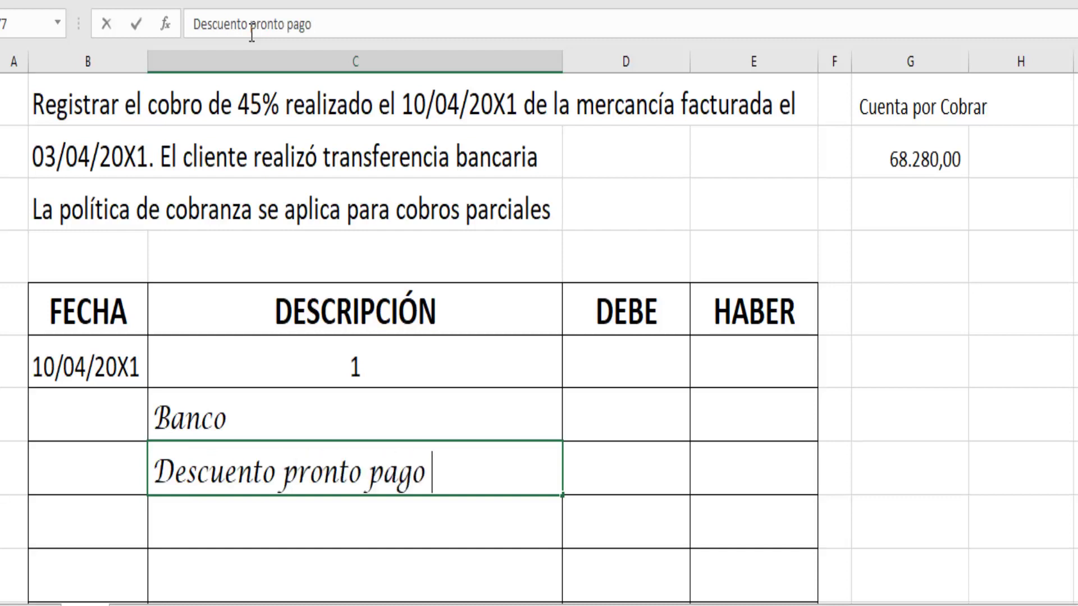
pyautogui.write('en Ventas')
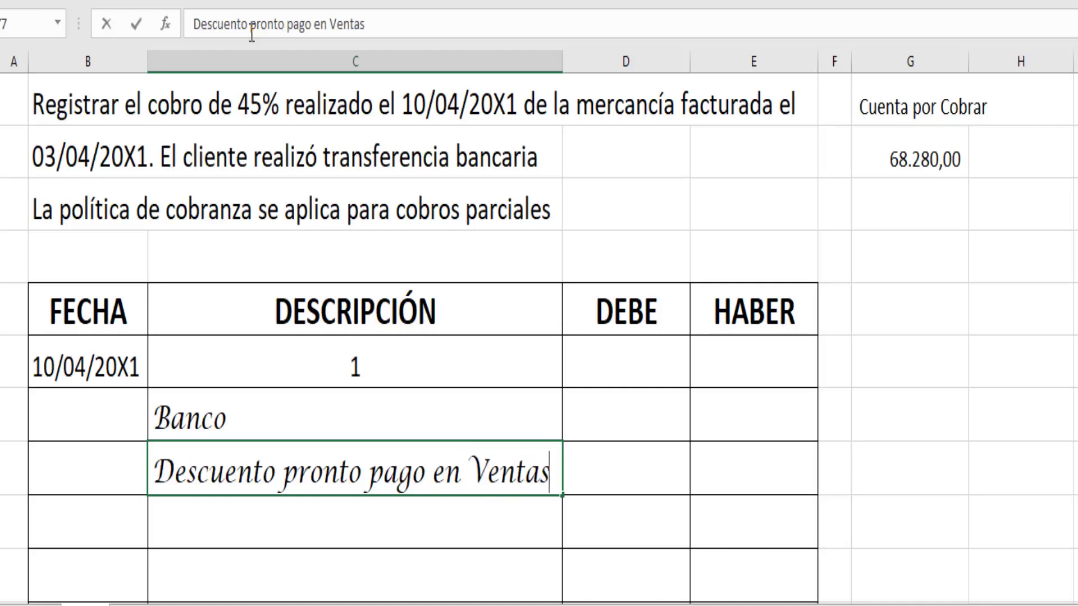
pyautogui.hotkey('ctrl', 'Return')
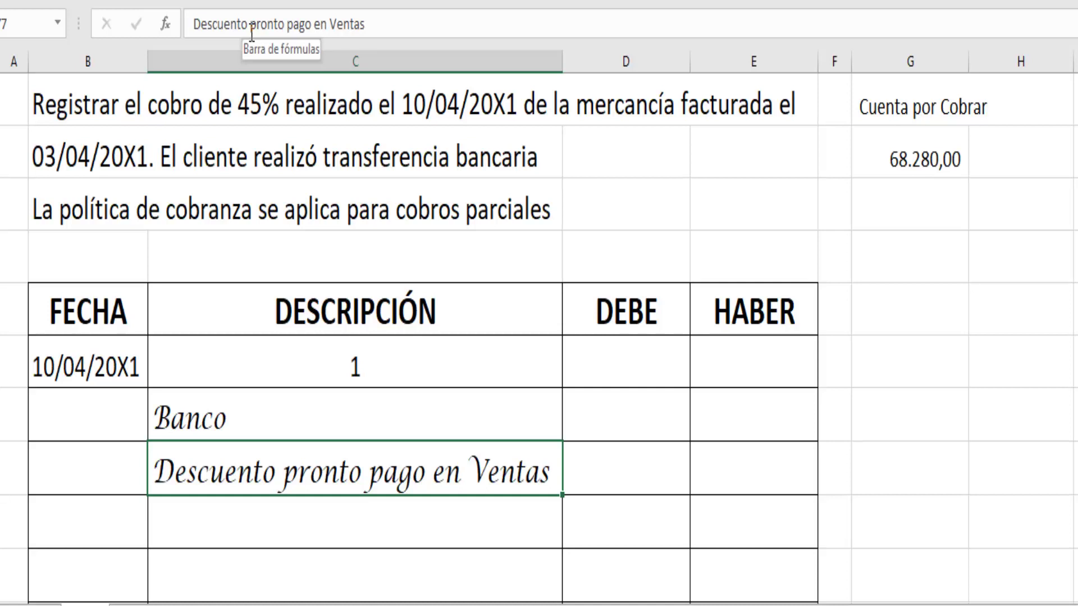
pyautogui.press('Down')
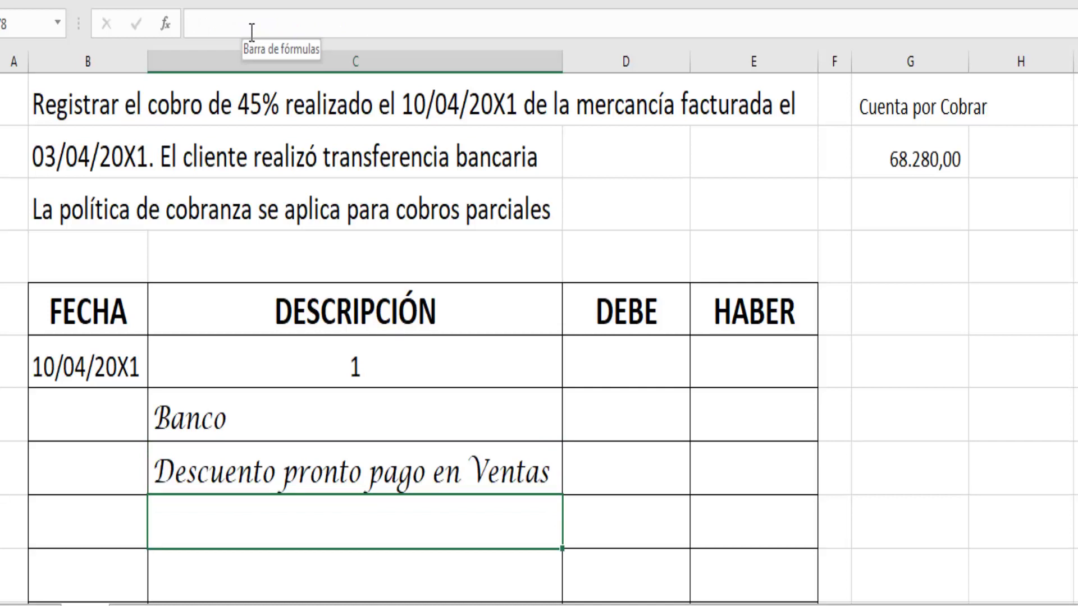
pyautogui.press('Up')
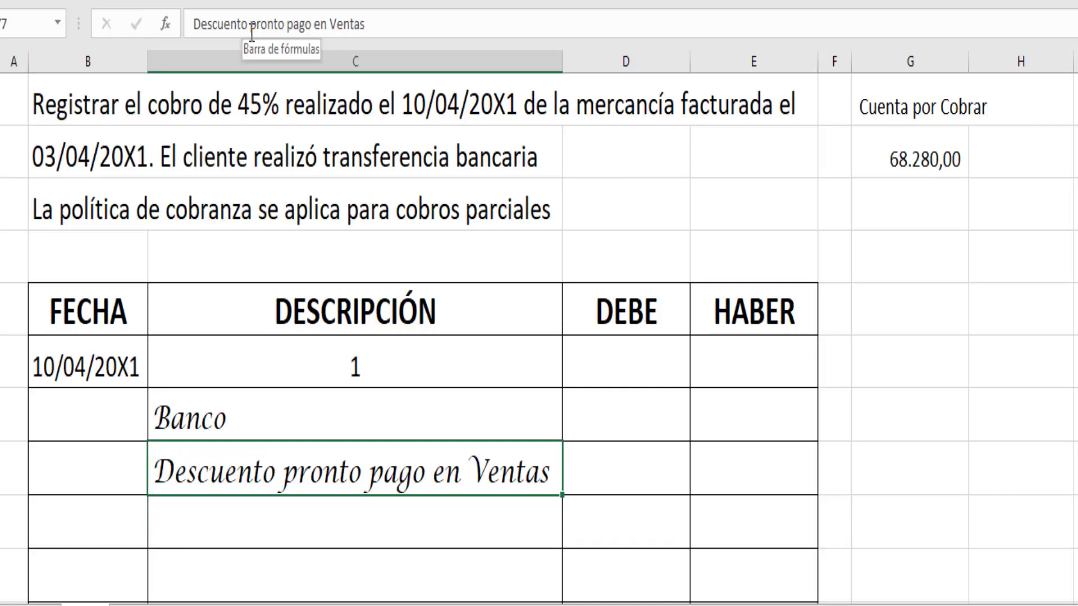
# Step: Enter the account "Cuenta por Cobrar Clientes" under DESCRIPCIÓN in the row below the discount account
pyautogui.press('Down')
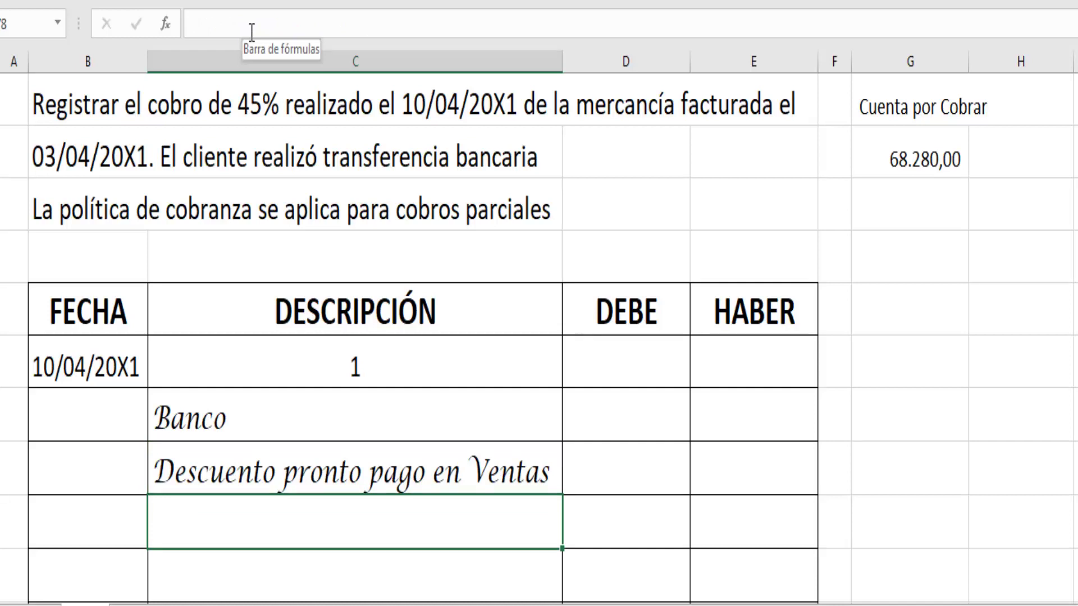
pyautogui.write('Cuenta')
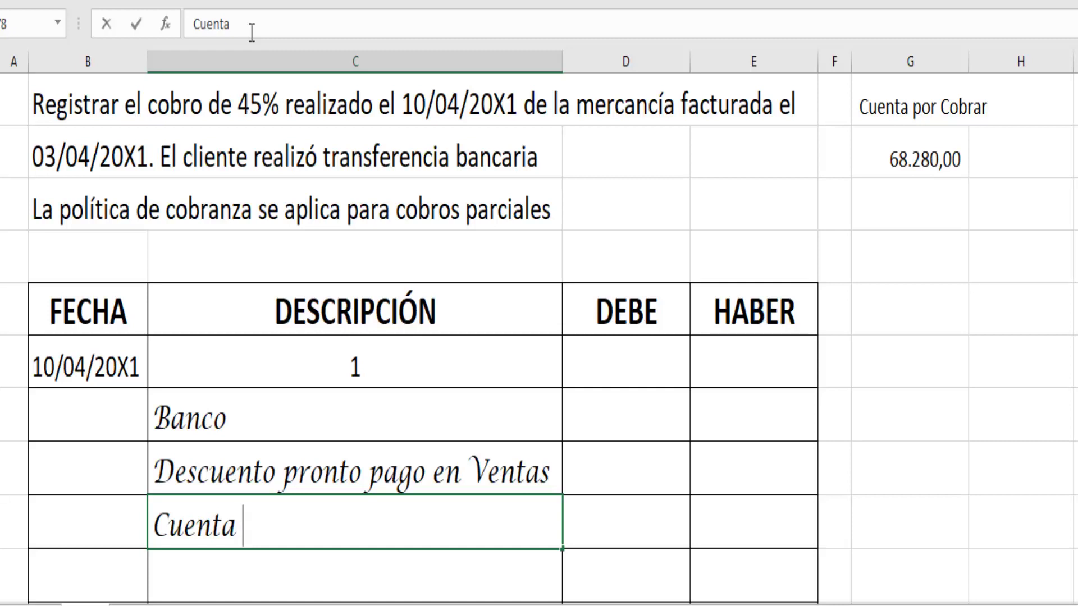
pyautogui.write('o')
pyautogui.press('BackSpace')
pyautogui.press('BackSpace')
pyautogui.write('por CObr')
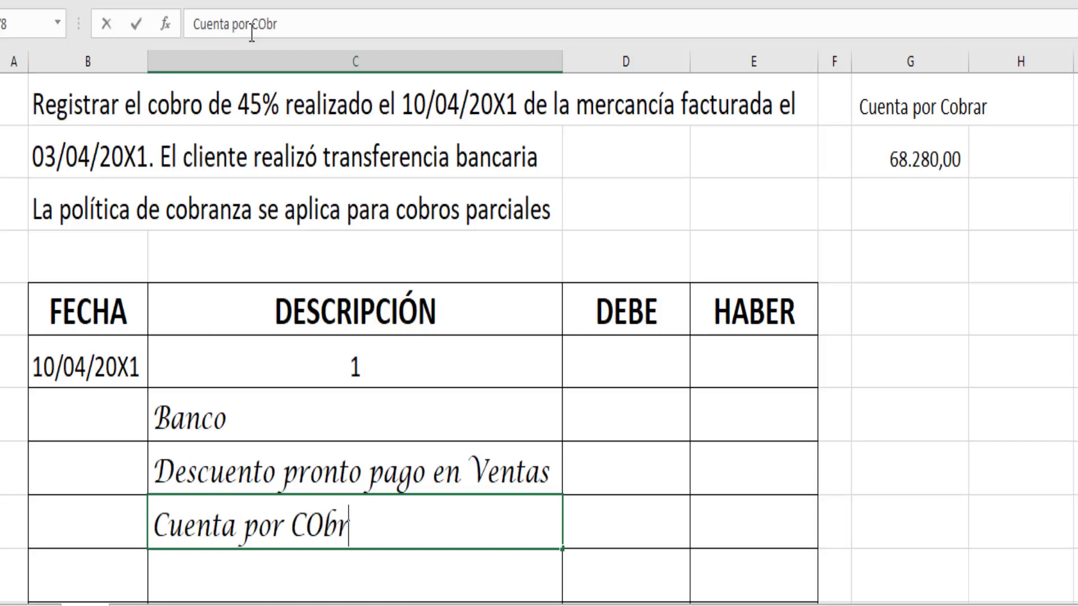
pyautogui.press('BackSpace')
pyautogui.press('BackSpace')
pyautogui.press('BackSpace')
pyautogui.write('obrar Cl')
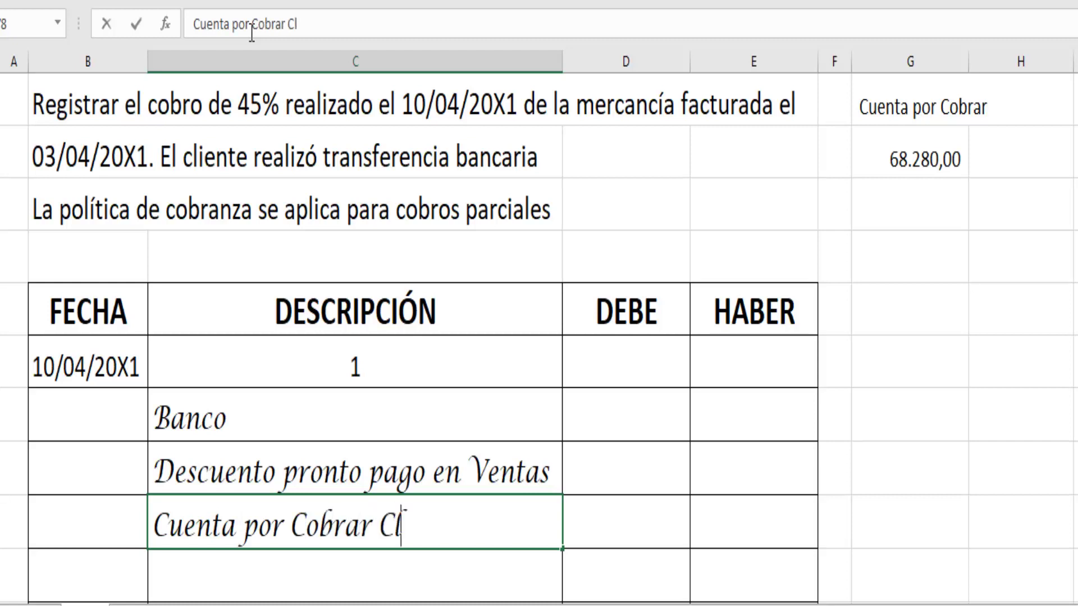
pyautogui.write('ients')
pyautogui.press('BackSpace')
pyautogui.write('e')
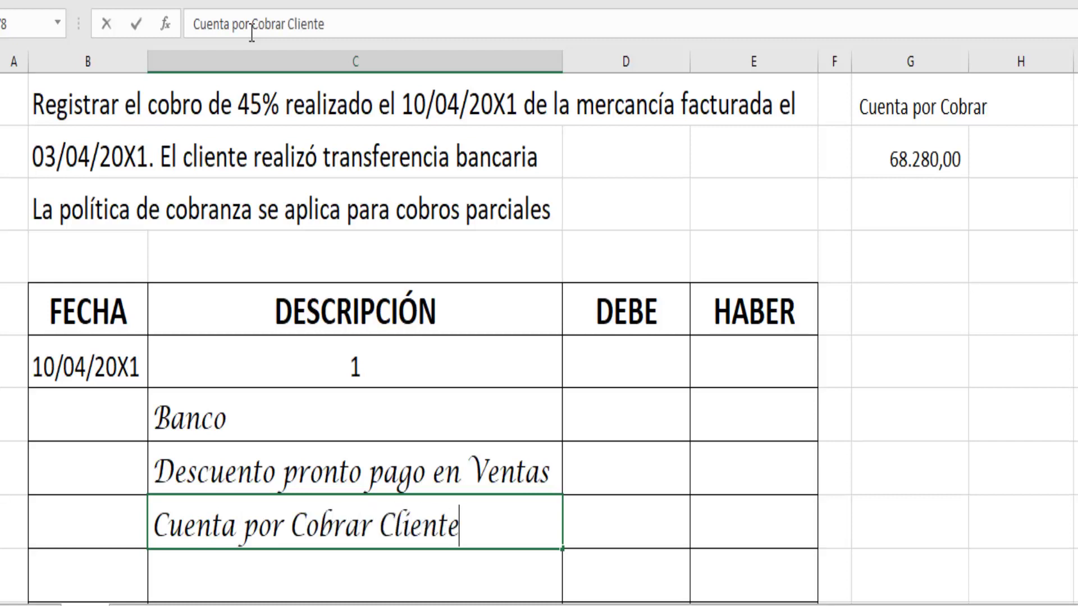
pyautogui.write('s')
pyautogui.press('Return')
# Step: Indent the account name "Cuenta por Cobrar Clientes" by adding leading spaces before its text
pyautogui.press('Up')
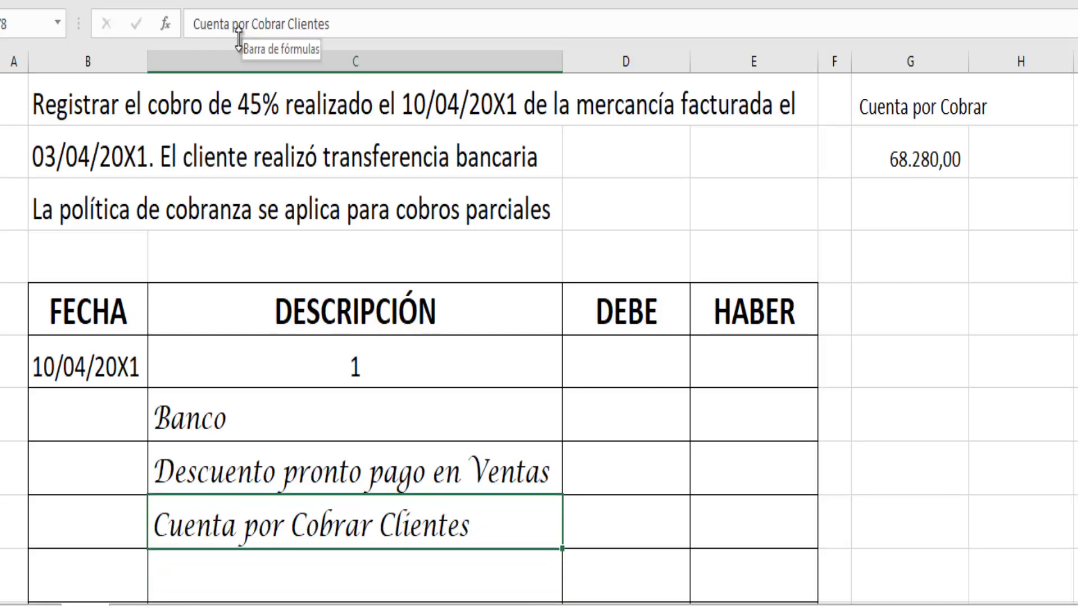
pyautogui.click(195, 25)
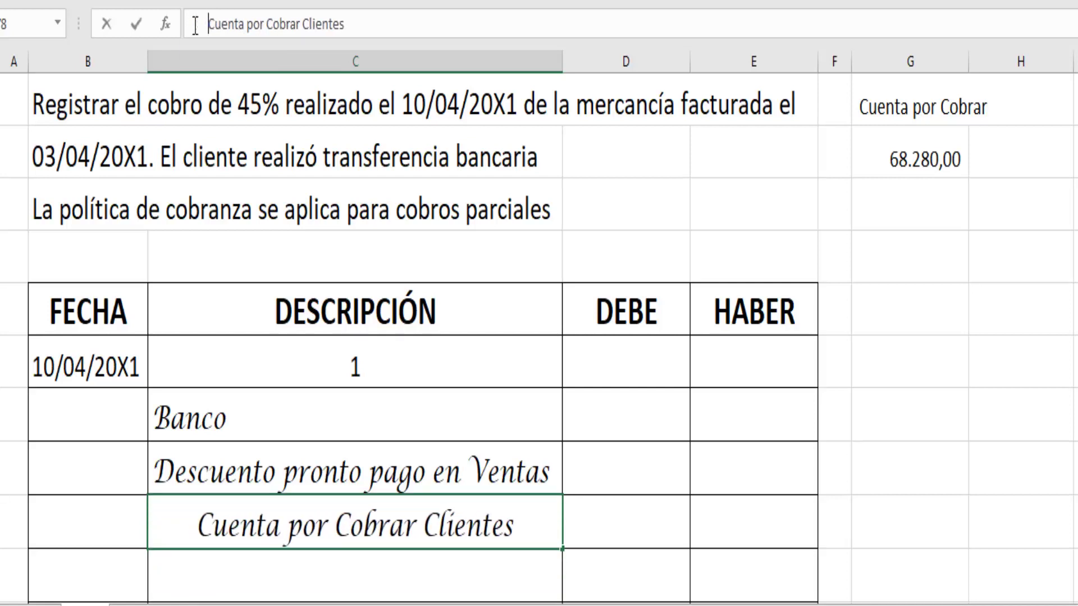
pyautogui.press('Return')
pyautogui.press('Up')
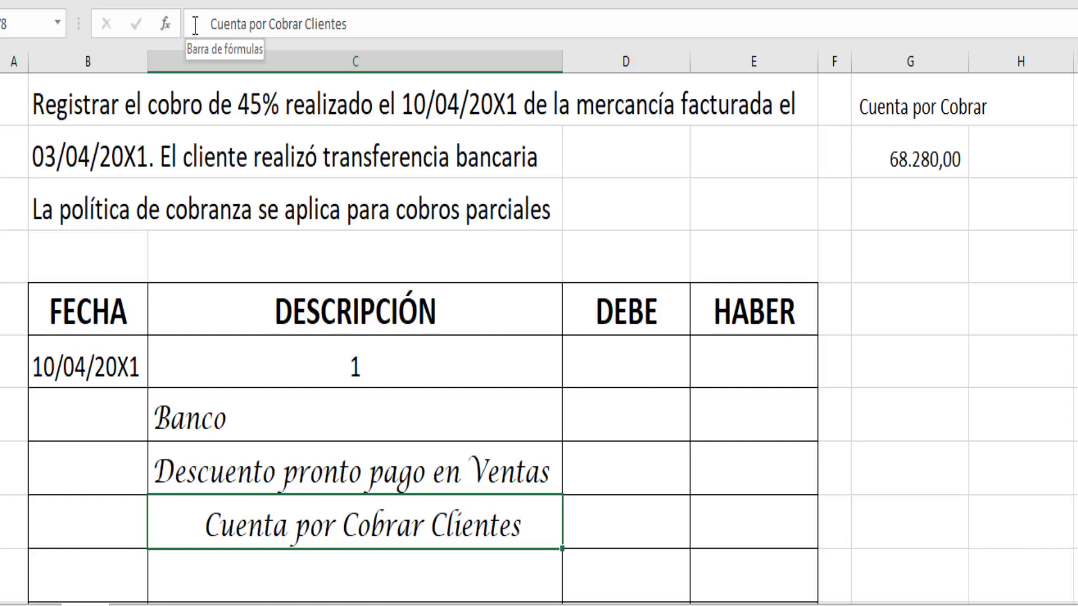
# Step: Enter the entry's explanation "P/R cobro 45% facturado el 03/04" in the row below Cuenta por Cobrar Clientes
pyautogui.press('Down')
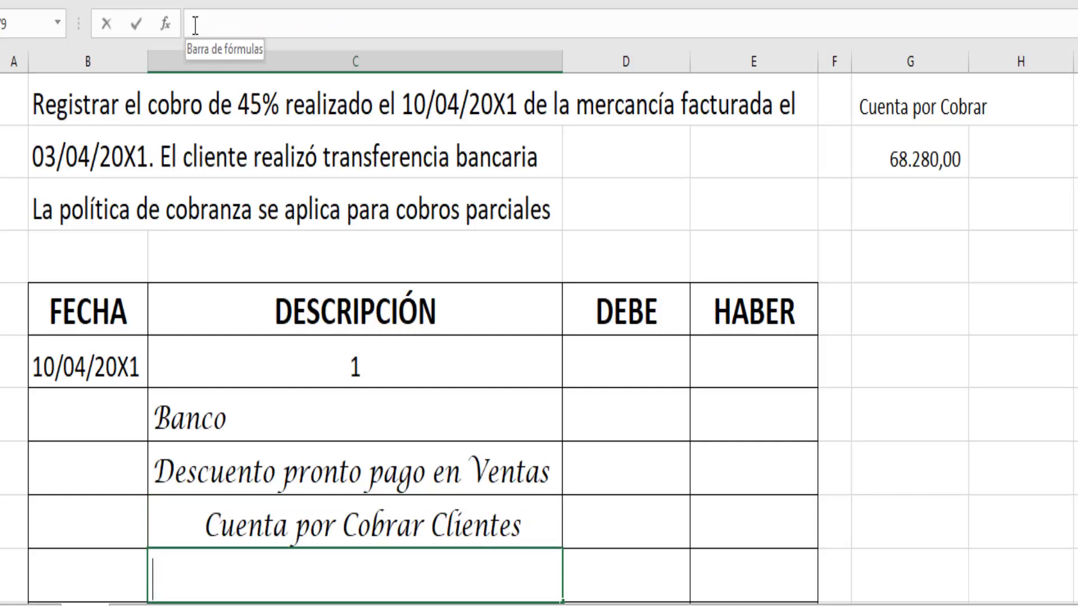
pyautogui.write('P/R cobro 45')
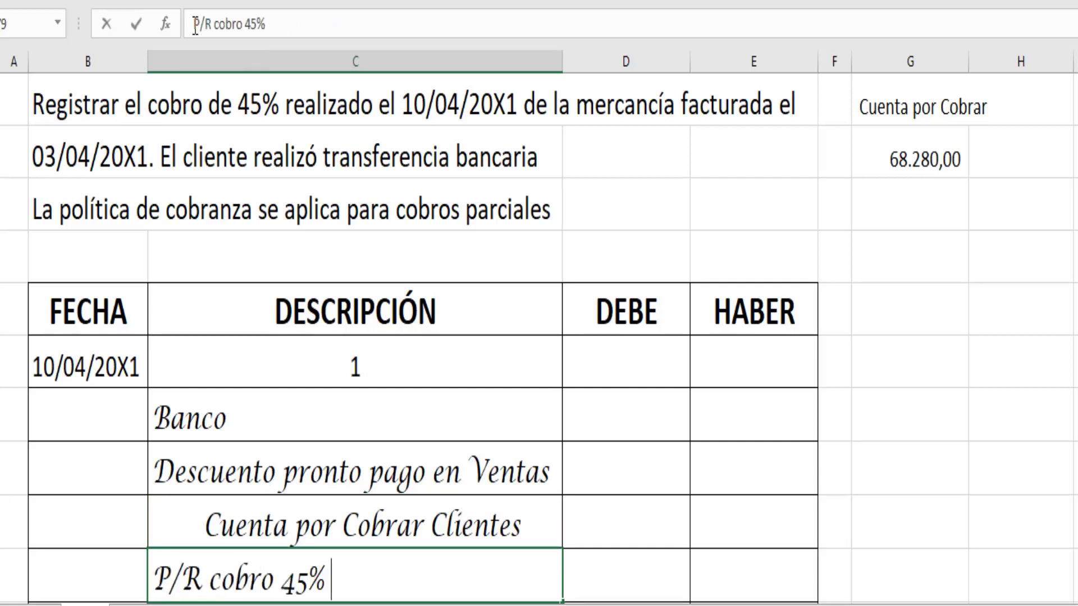
pyautogui.write('% facturado el')
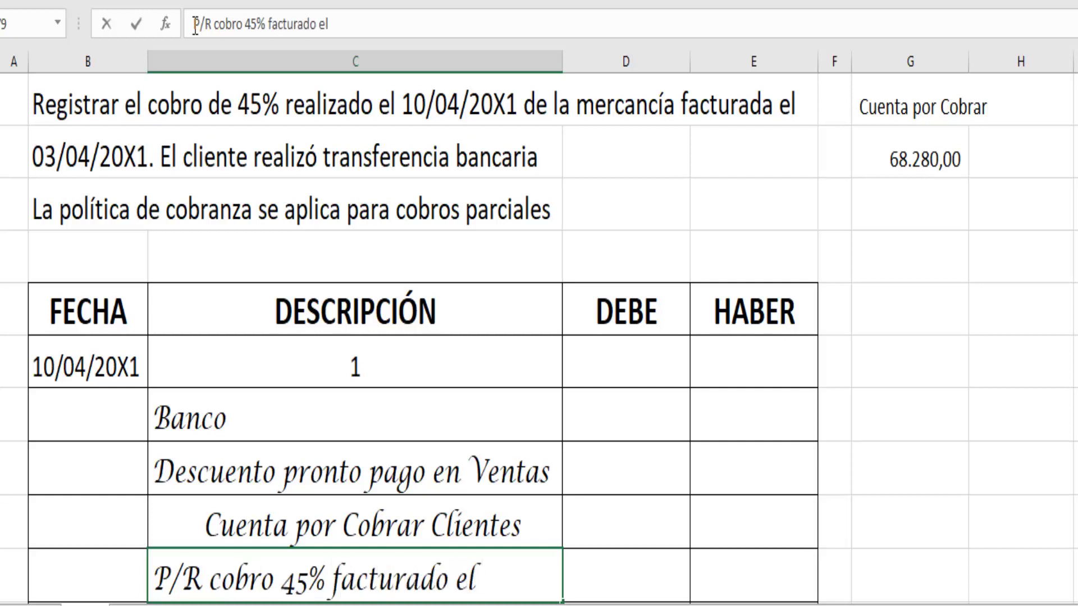
pyautogui.write(' 03/04')
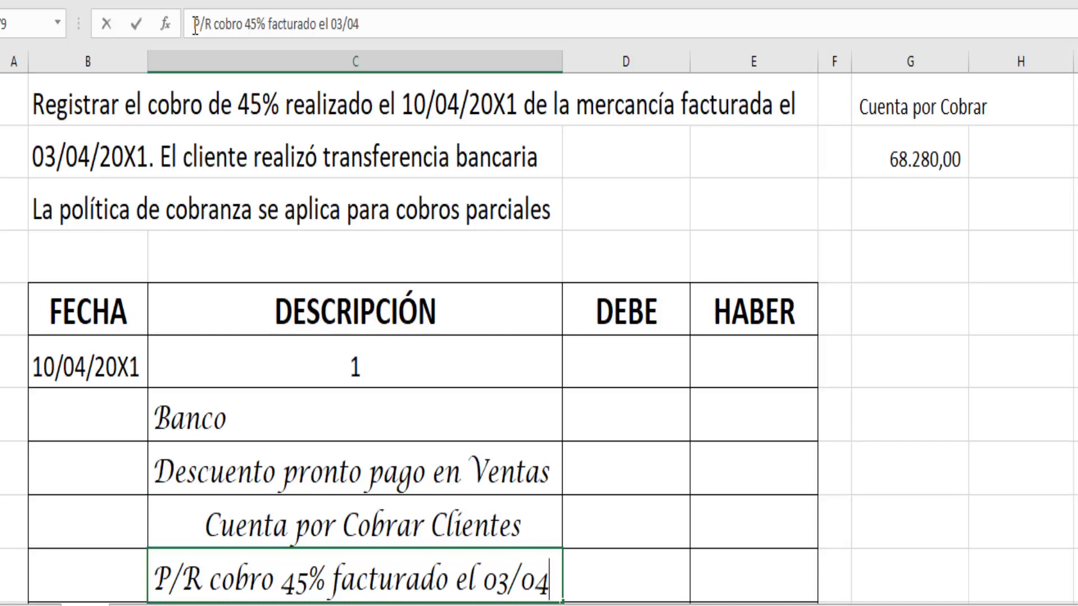
pyautogui.press('Return')
pyautogui.press('Up')
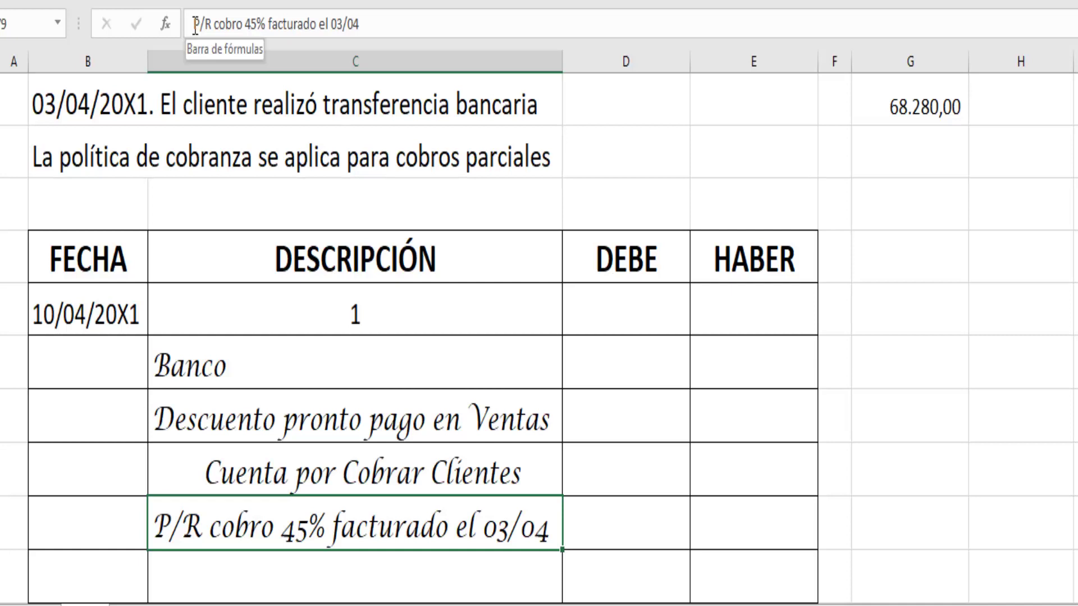
# Step: Calculate 45% of the receivable in column G on the Banco row with the formula =68280*0,45
pyautogui.press('Up')
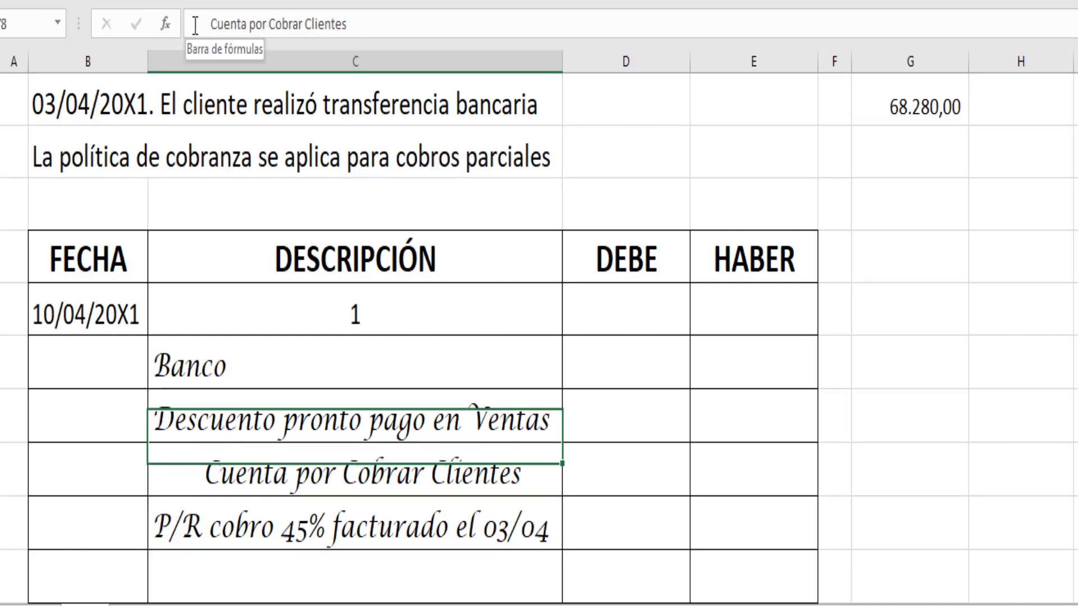
pyautogui.press('Right')
pyautogui.press('Right')
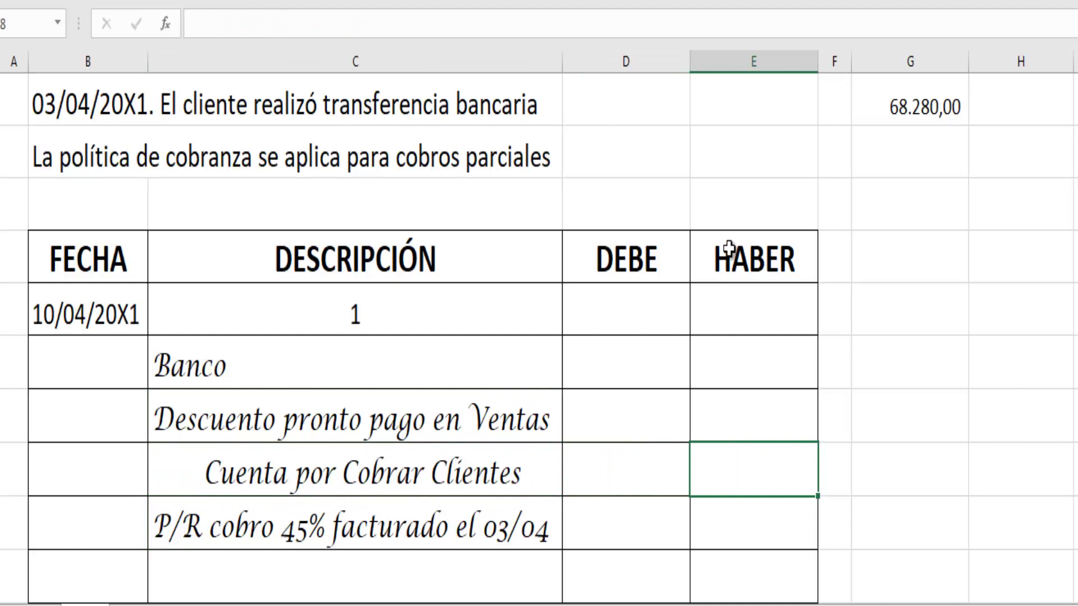
pyautogui.click(902, 362)
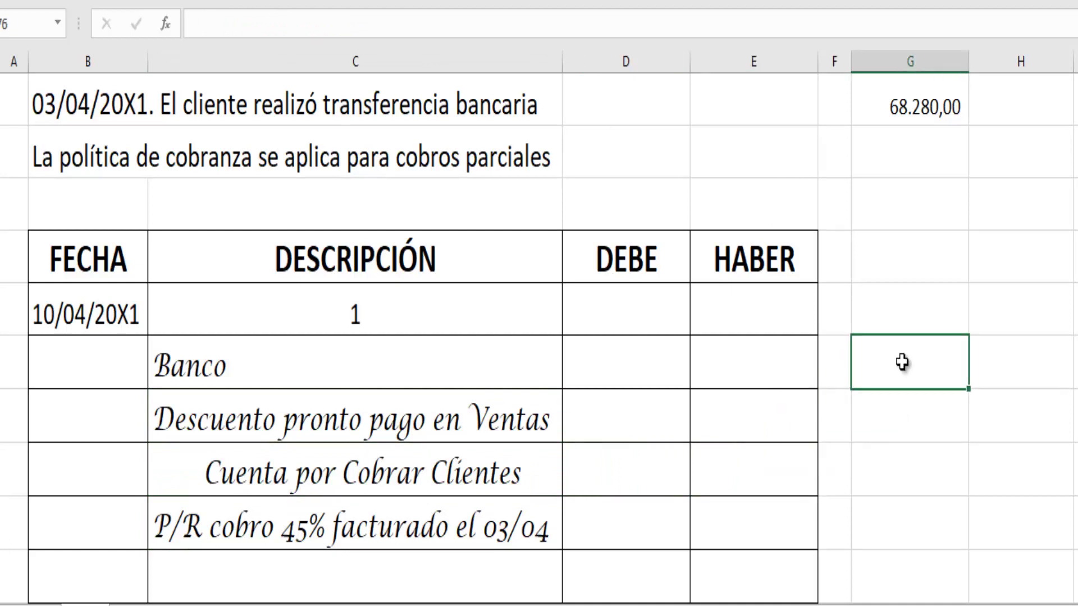
pyautogui.doubleClick(902, 362)
pyautogui.write('=68280*')
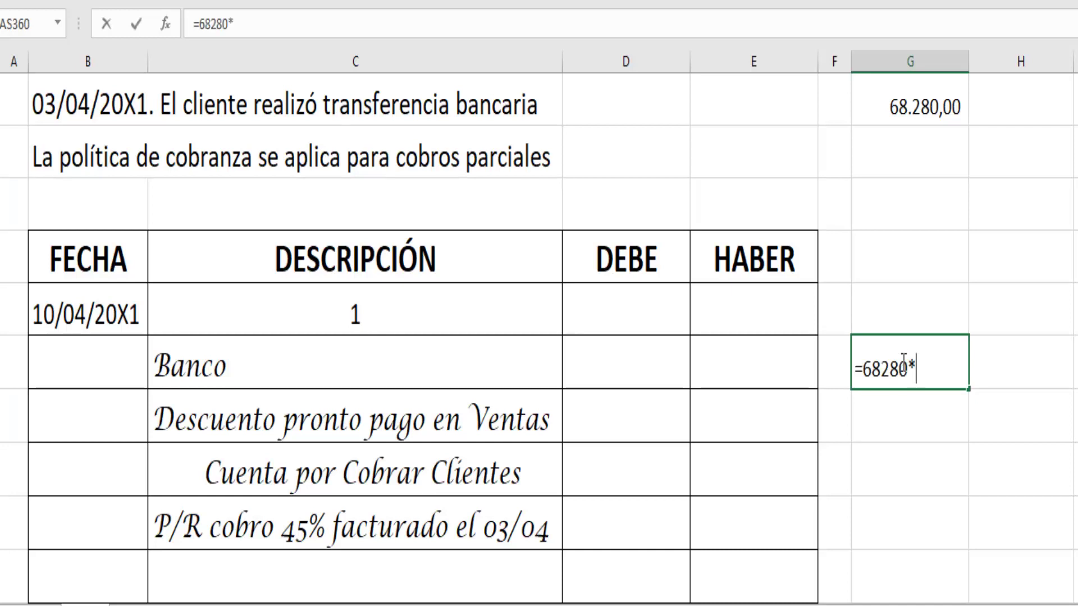
pyautogui.write('45%')
pyautogui.press('BackSpace')
pyautogui.press('BackSpace')
pyautogui.press('BackSpace')
pyautogui.write('0,45')
pyautogui.press('Return')
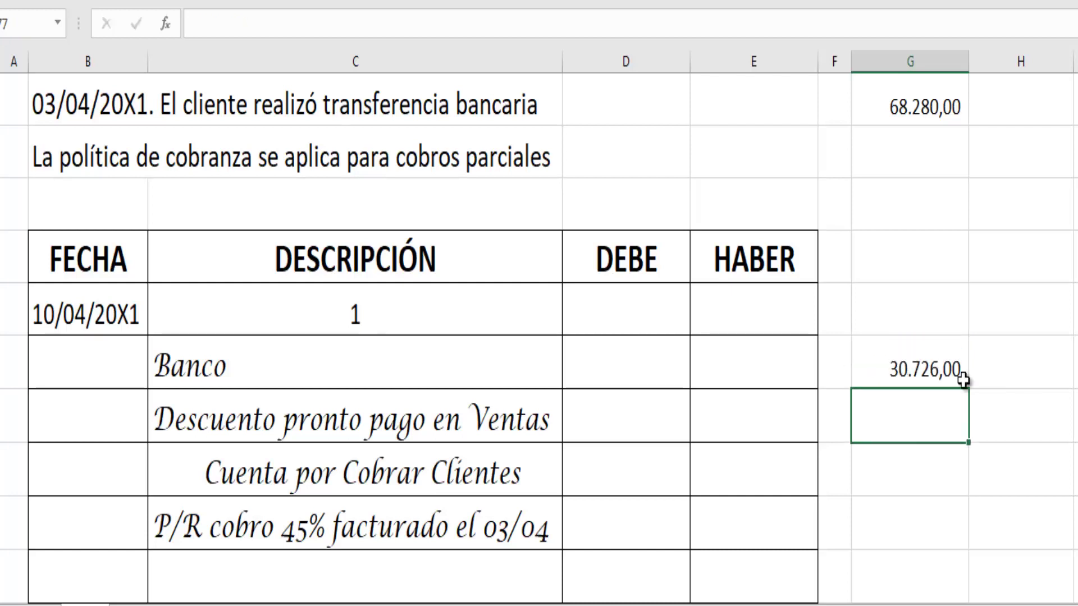
# Step: Enter 30726 under HABER for Cuenta por Cobrar Clientes
pyautogui.click(771, 483)
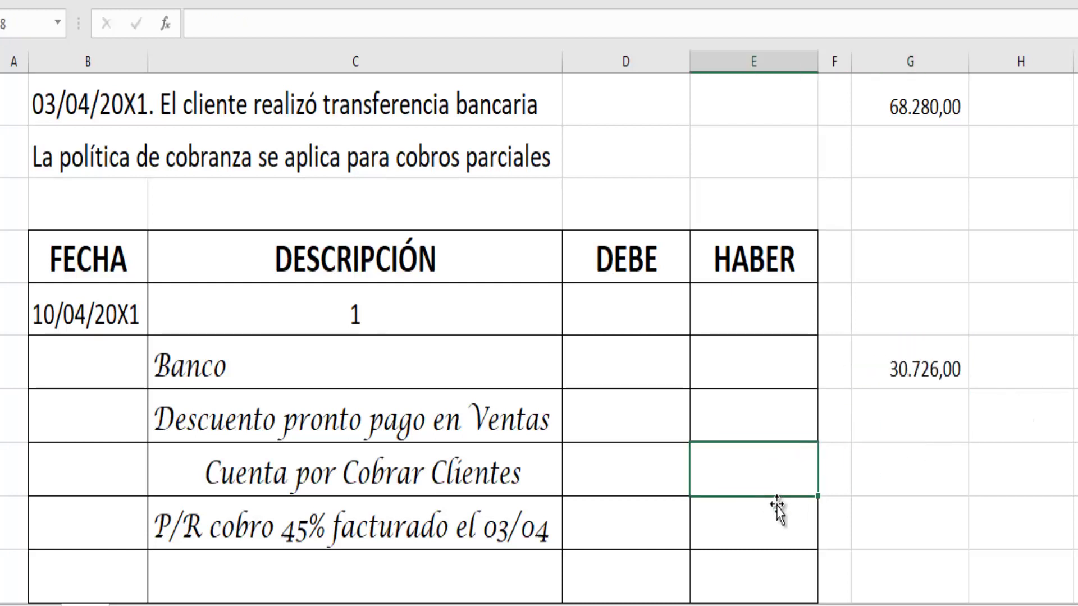
pyautogui.write('30726')
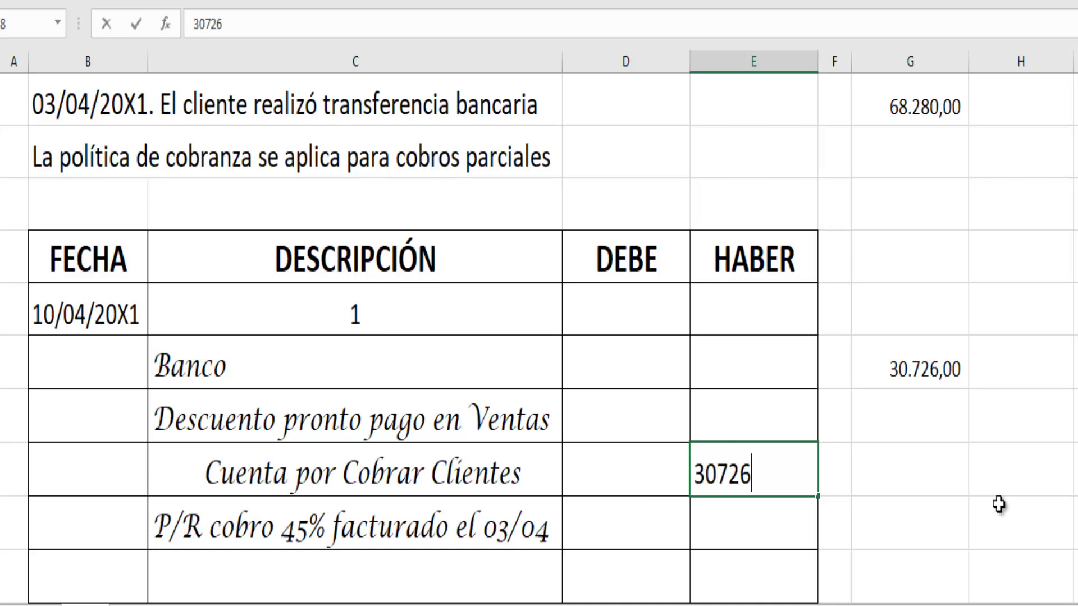
pyautogui.press('Return')
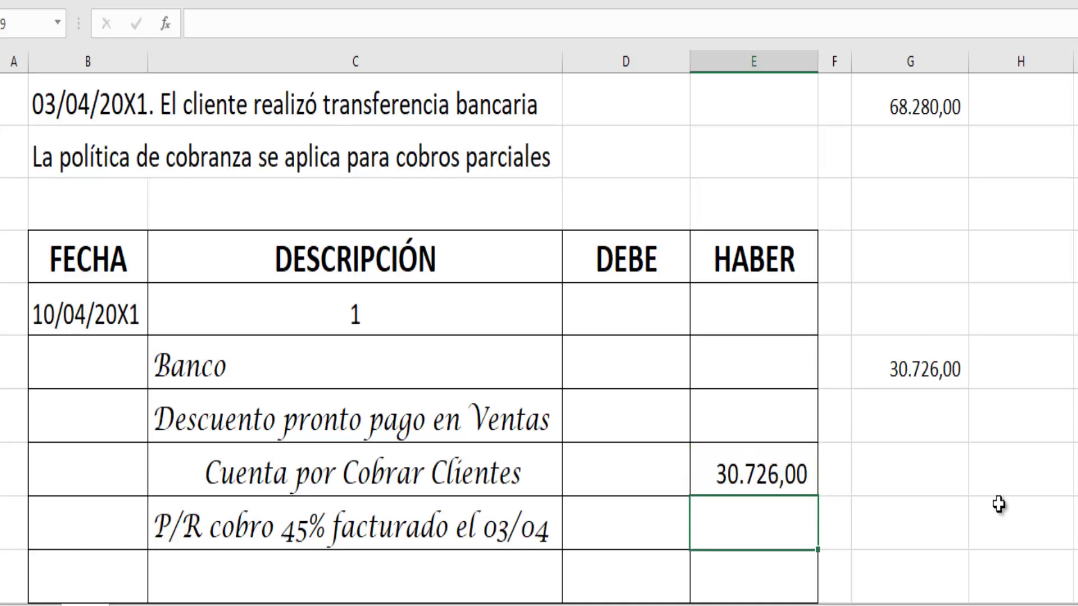
# Step: Calculate the 6% discount in column G on the Descuento pronto pago en Ventas row with the formula =30726*0,06
pyautogui.press('Up')
pyautogui.press('Right')
pyautogui.press('Right')
pyautogui.press('Up')
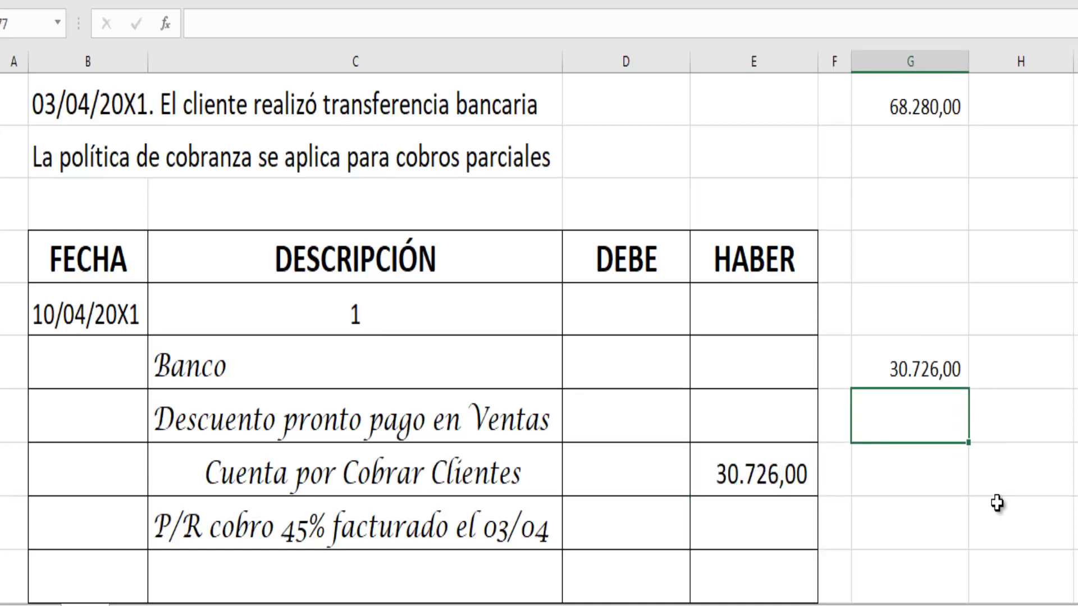
pyautogui.scroll(1, 973, 440)
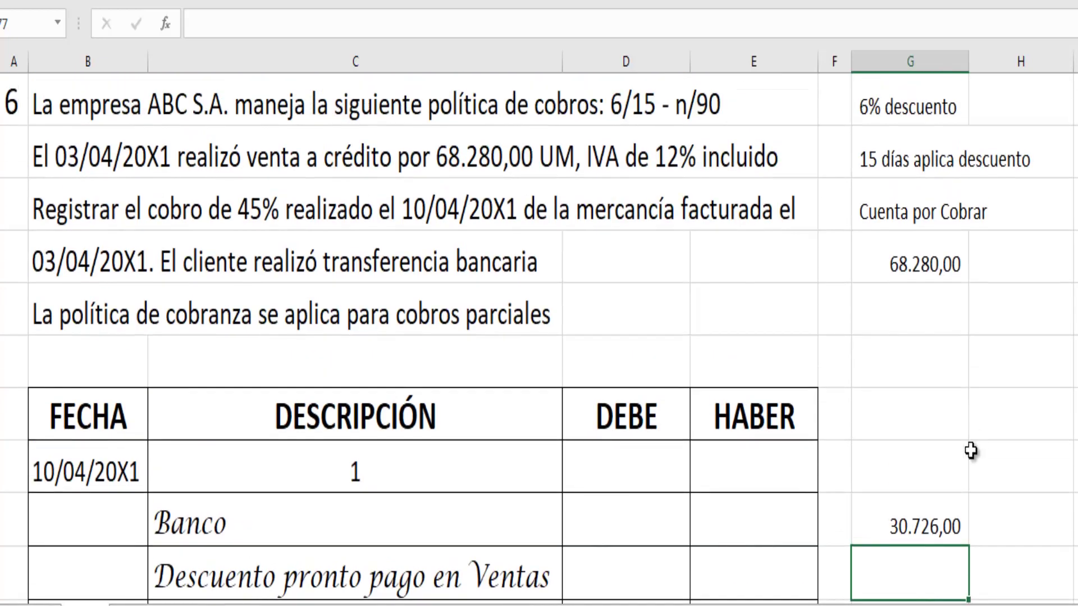
pyautogui.scroll(-3, 953, 525)
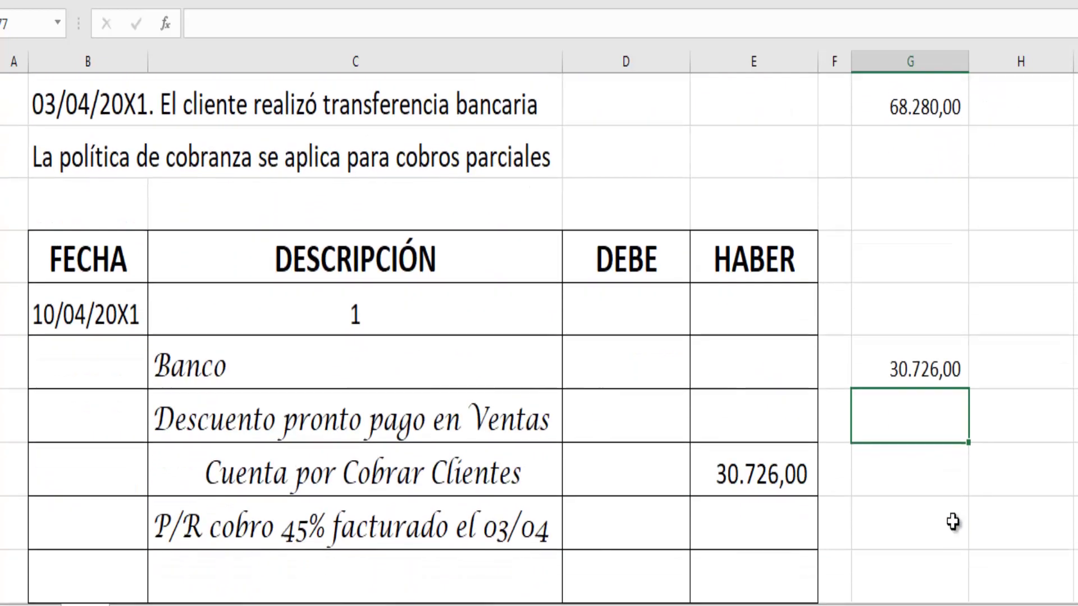
pyautogui.write('=30726')
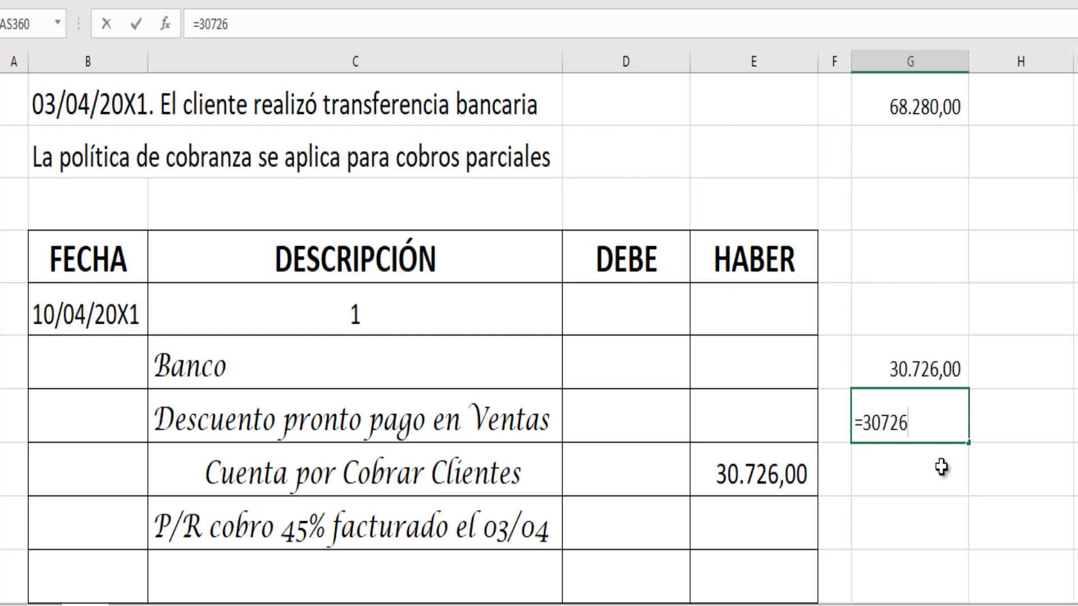
pyautogui.write('*6%')
pyautogui.press('BackSpace')
pyautogui.press('BackSpace')
pyautogui.write('0,06')
pyautogui.press('Return')
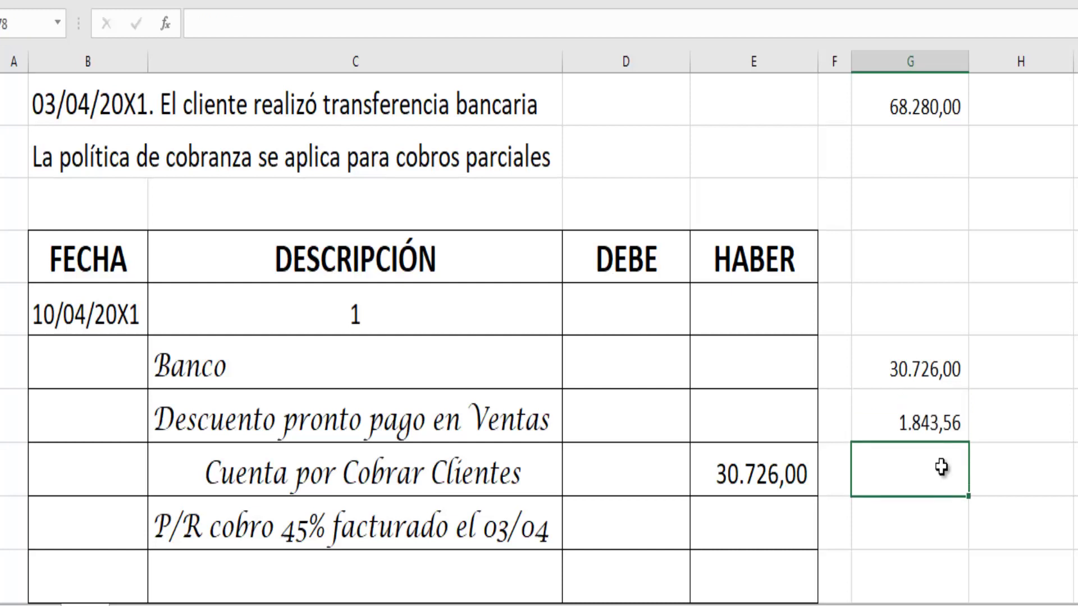
# Step: Enter 1843,56 under DEBE for Descuento pronto pago en Ventas
pyautogui.click(607, 425)
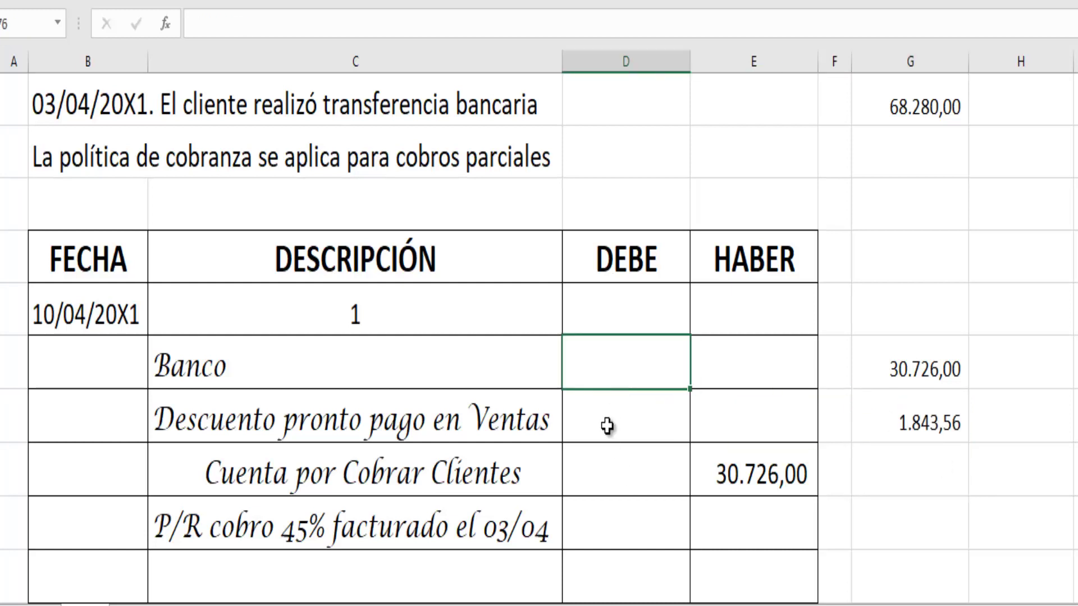
pyautogui.write('1.84')
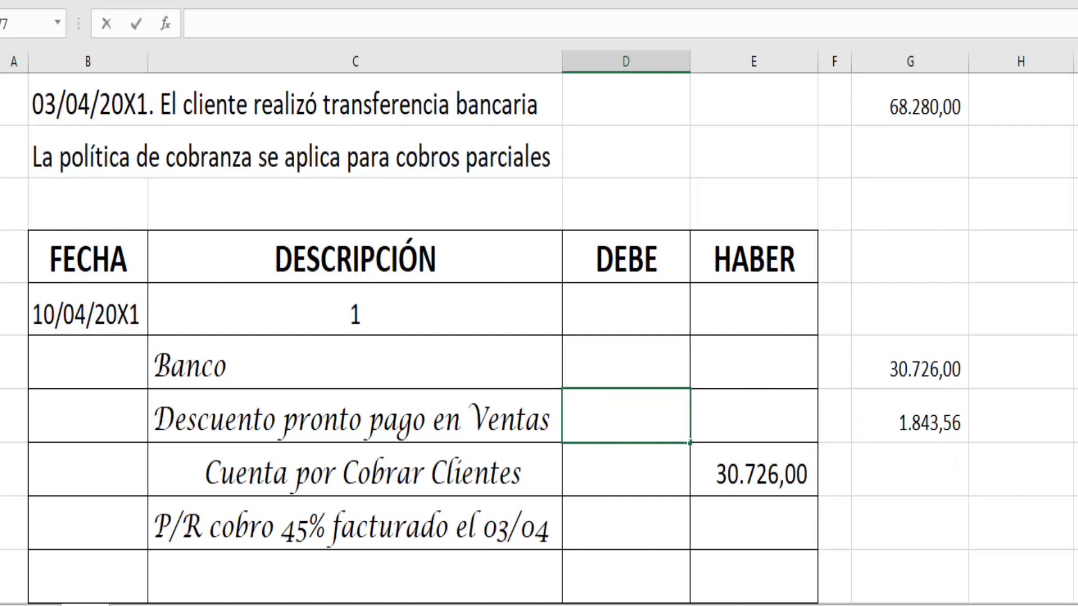
pyautogui.write('3,56')
pyautogui.press('Return')
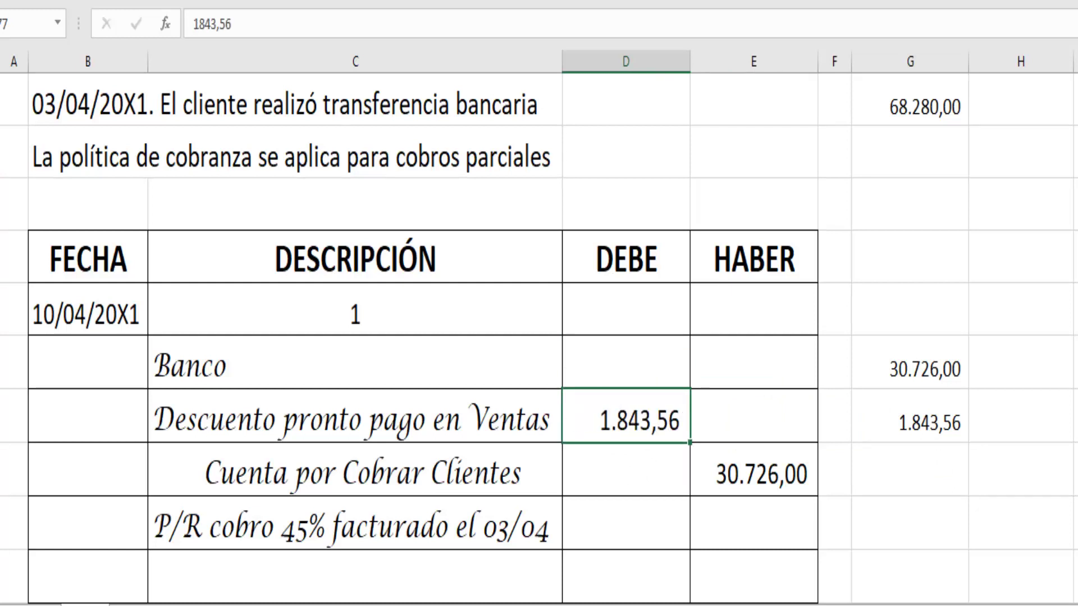
pyautogui.click(626, 416)
# Step: Calculate the net bank collection under DEBE for Banco with the formula =30726-1843,56
pyautogui.click(626, 362)
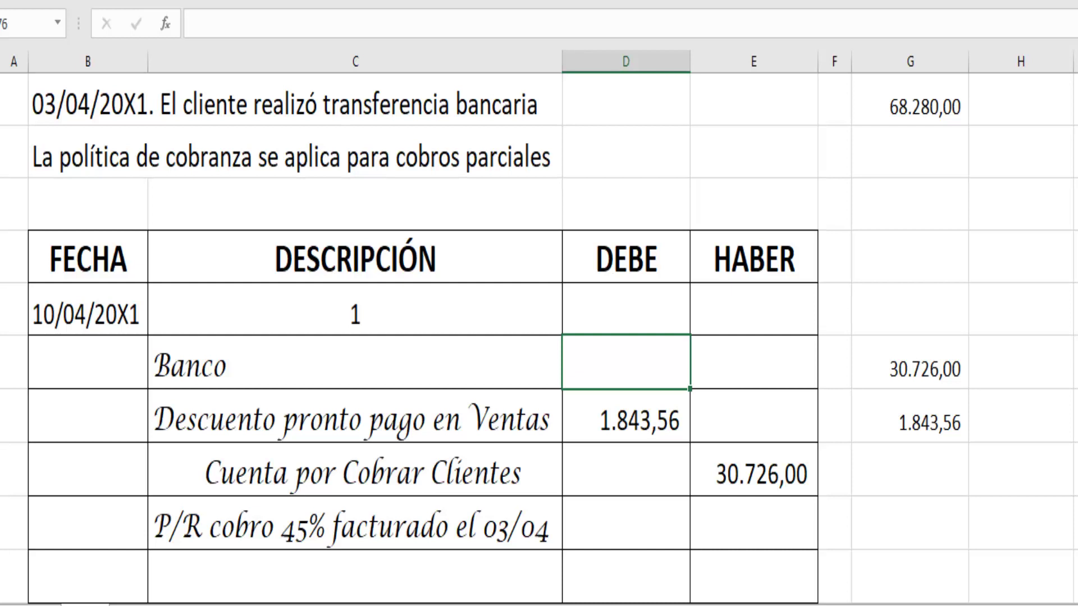
pyautogui.write('=30726-')
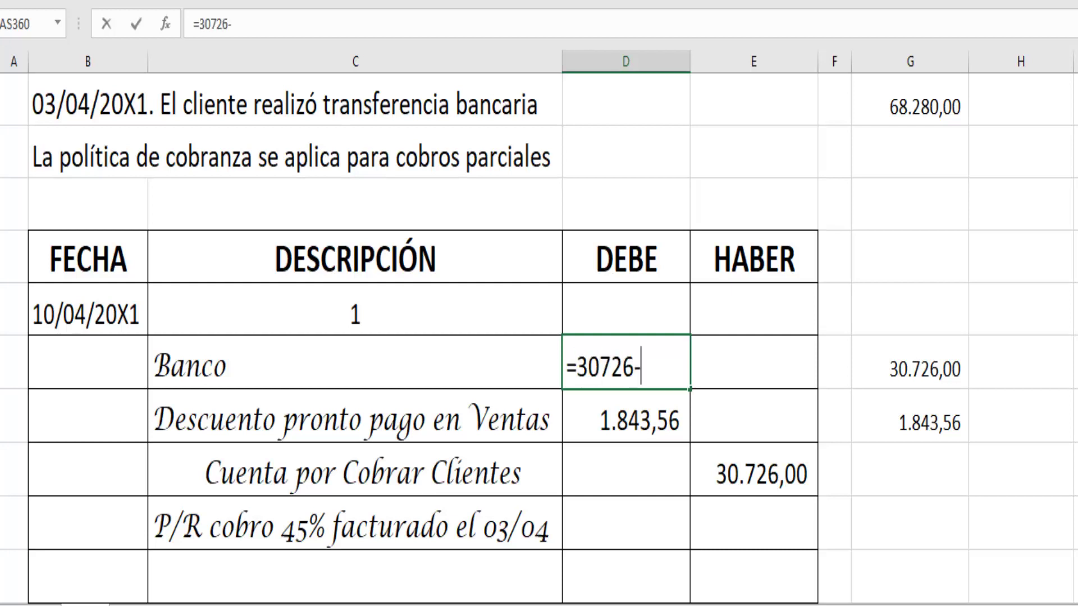
pyautogui.write('1843,56')
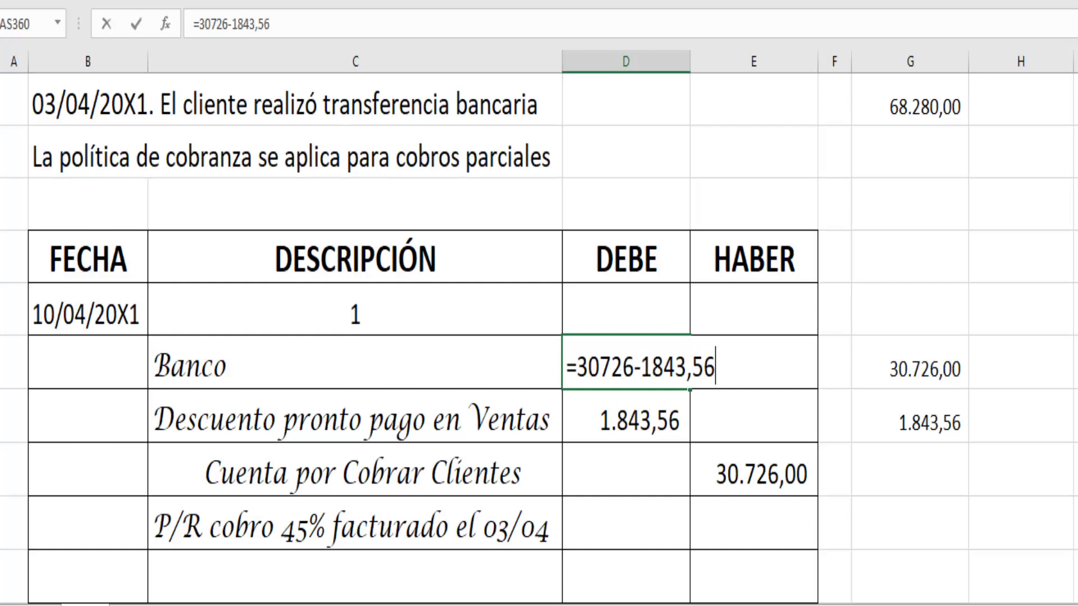
pyautogui.press('Return')
# Step: Total the DEBE and HABER columns with sums on the explanation row, and format both totals in bold with a double bottom border
pyautogui.moveTo(626, 308); pyautogui.dragTo(612, 533)
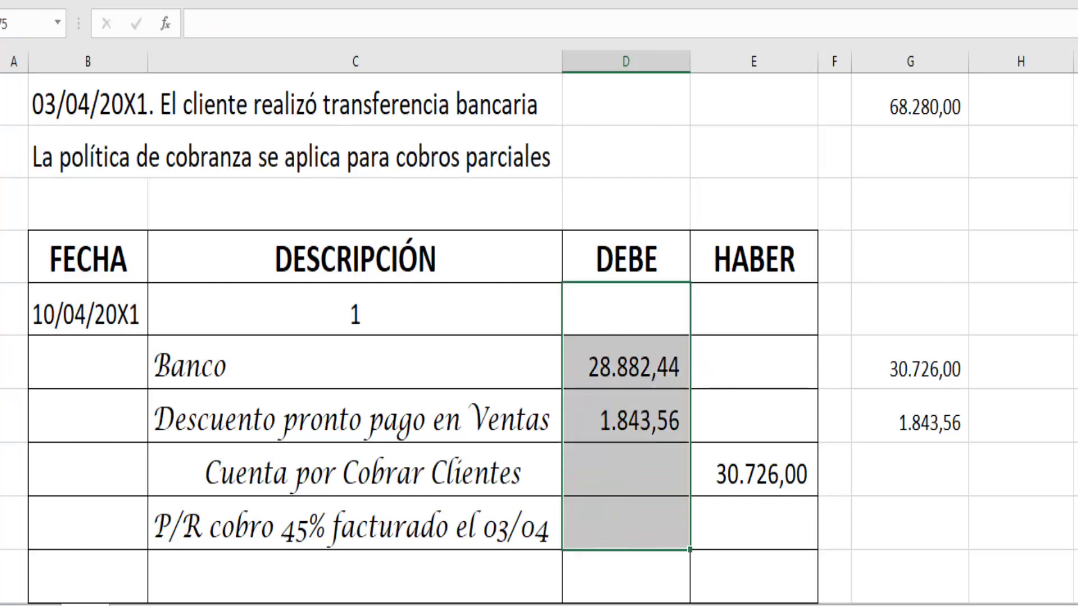
pyautogui.hotkey('alt', '=')
pyautogui.moveTo(760, 306); pyautogui.dragTo(696, 534)
pyautogui.hotkey('alt', '=')
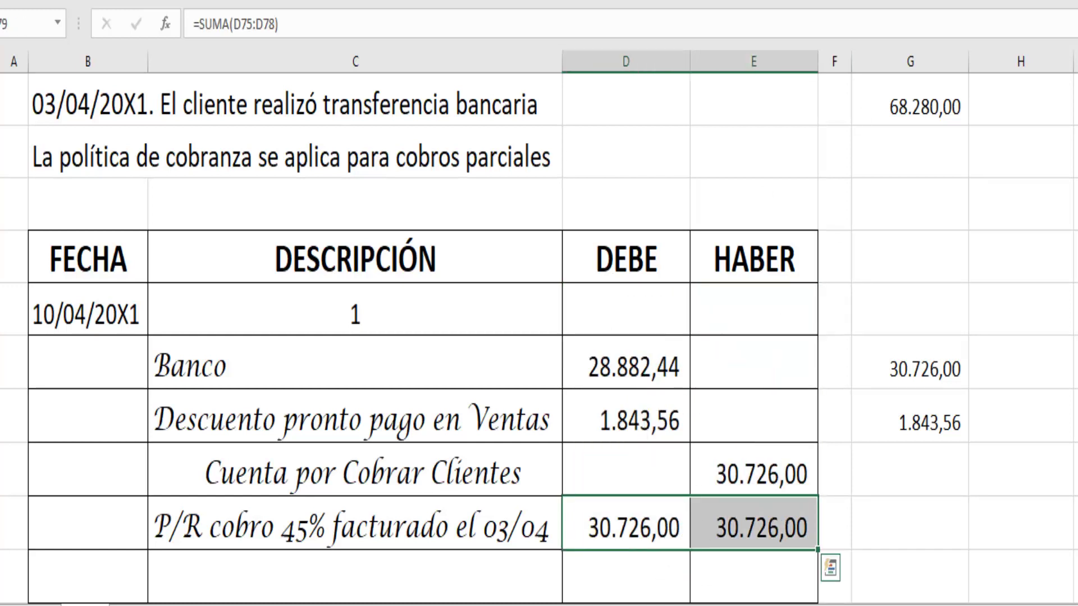
pyautogui.hotkey('ctrl', 'n')
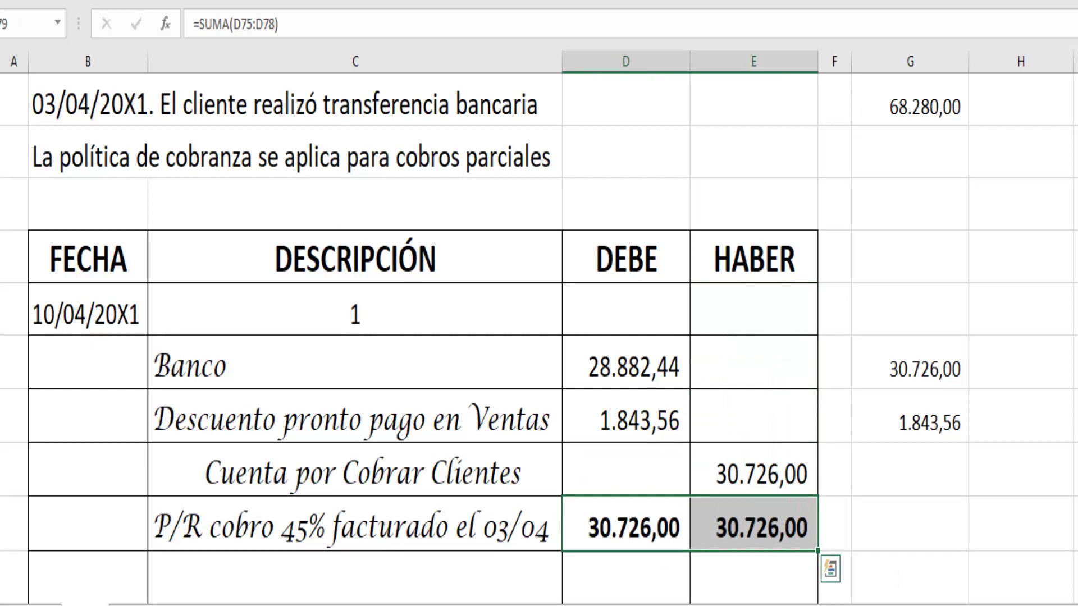
pyautogui.click(876, 538)
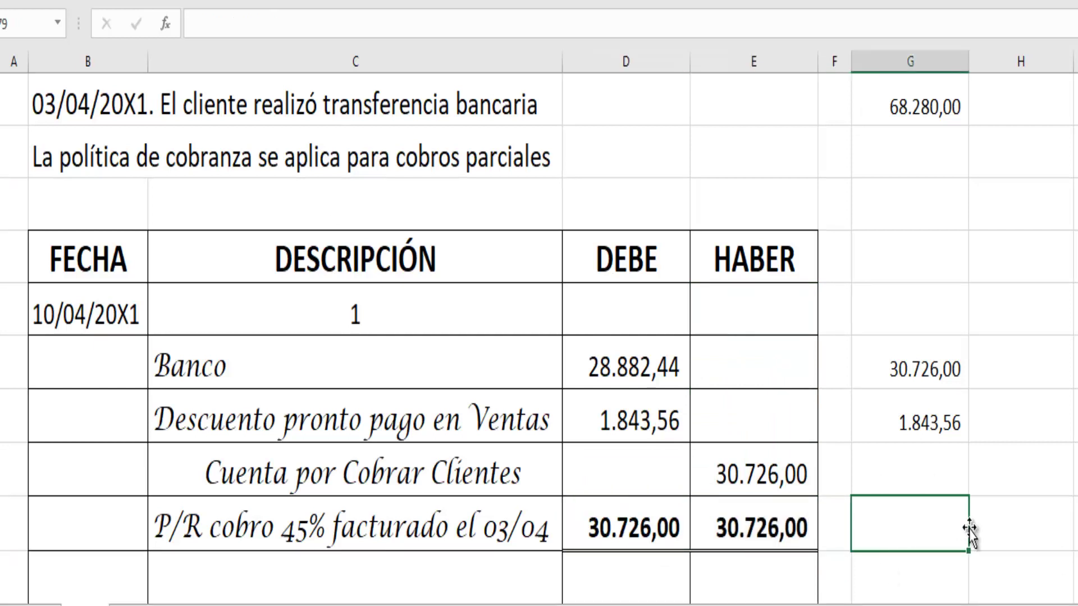